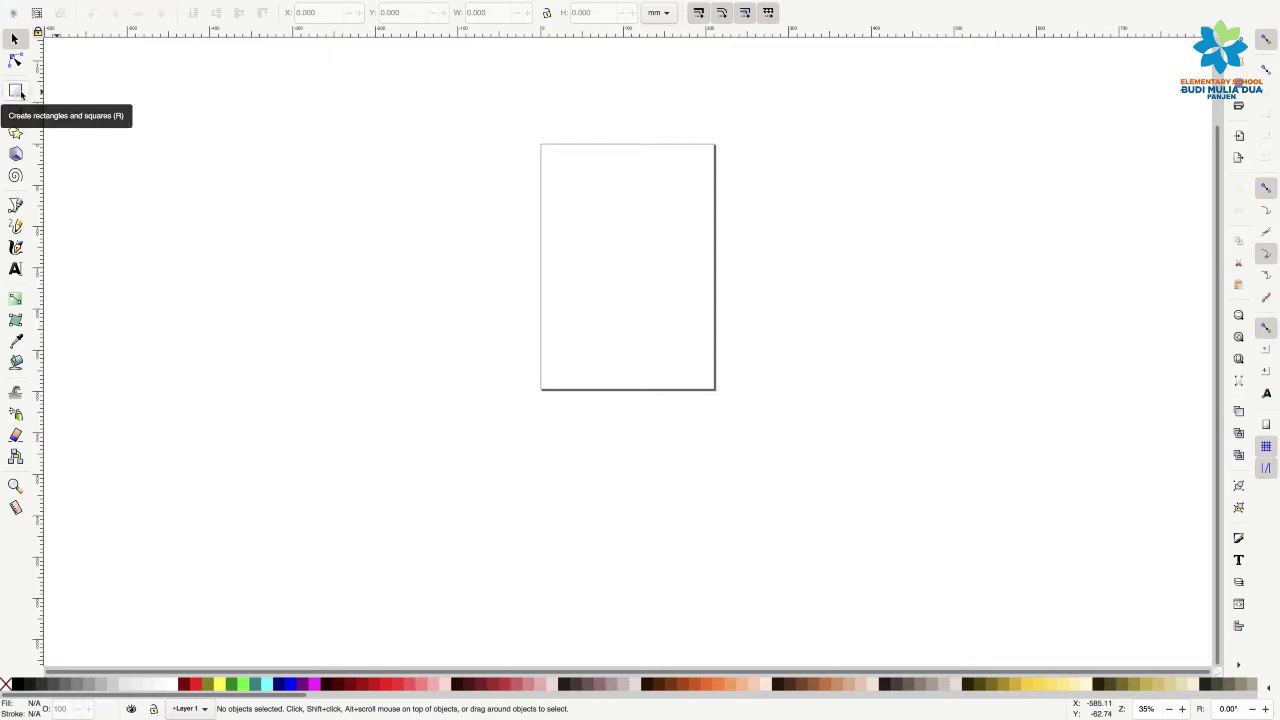
Draw a yellow rectangle about 222.250 × 209.399 mm on the canvas left of the page
{"action": "scroll", "coordinate": [63, 109], "scroll_direction": "down", "scroll_amount": 1}
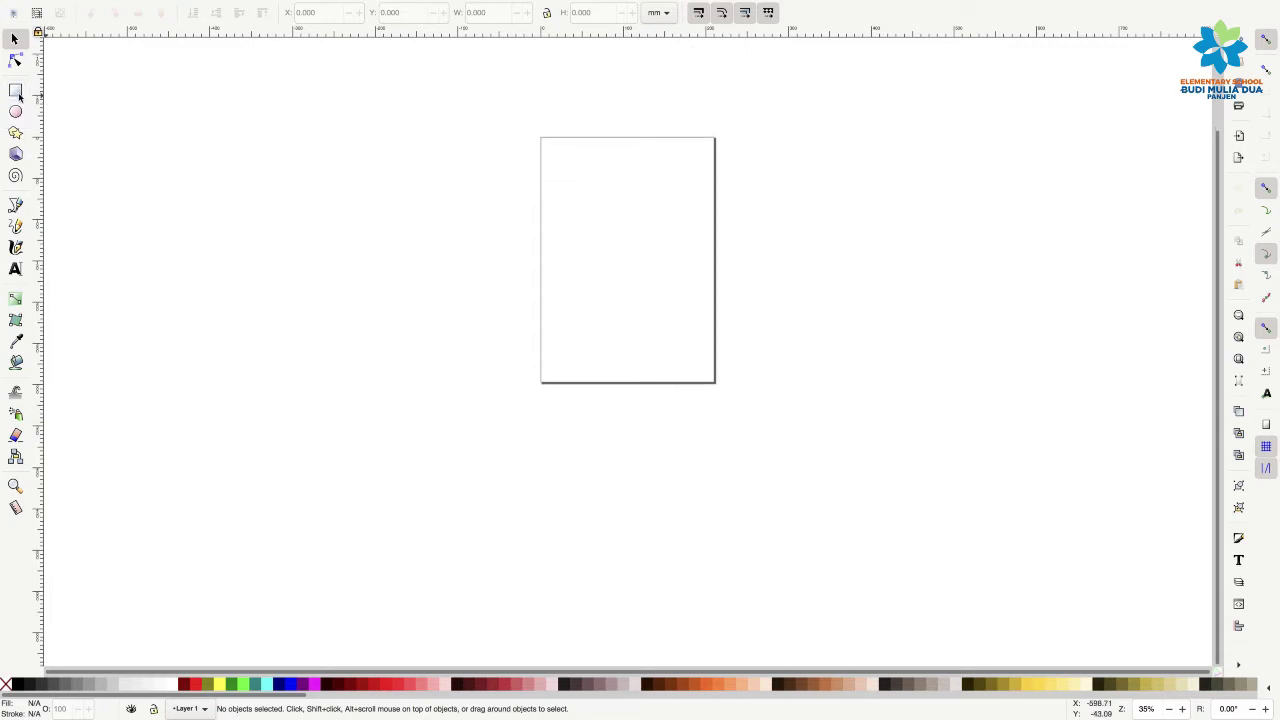
{"action": "left_click", "coordinate": [16, 92]}
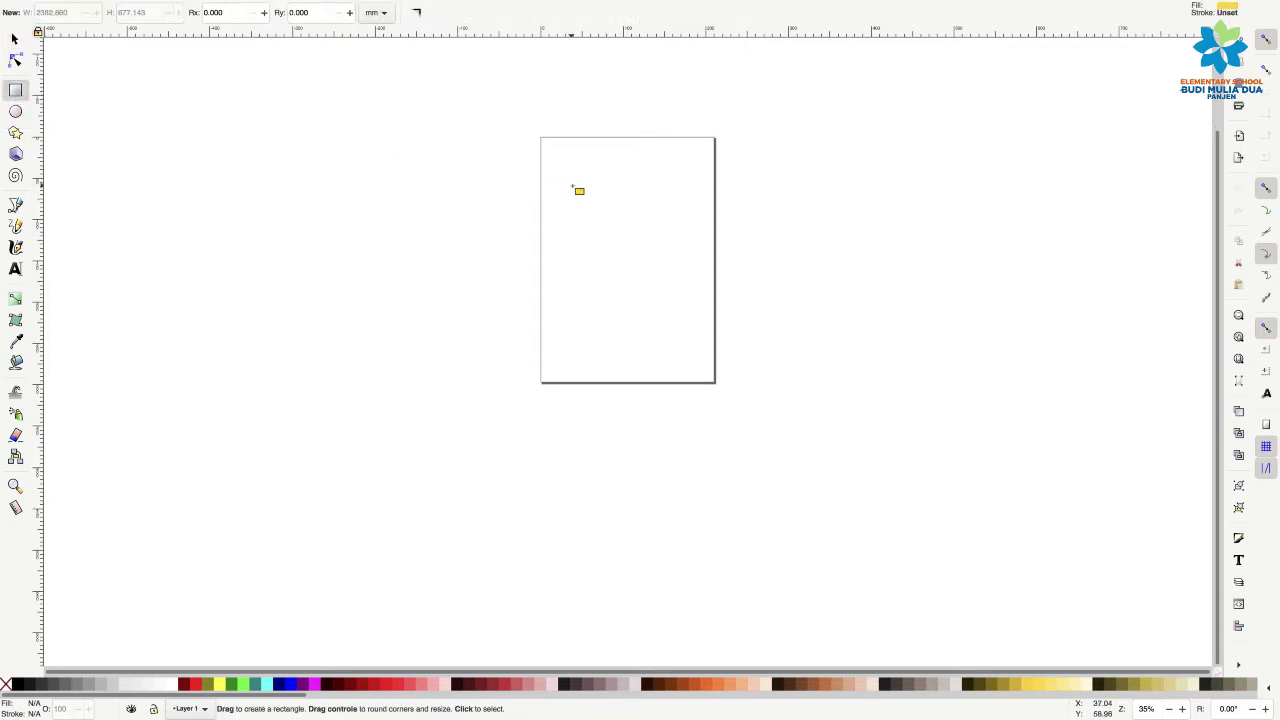
{"action": "scroll", "coordinate": [573, 186], "scroll_direction": "up", "scroll_amount": 3}
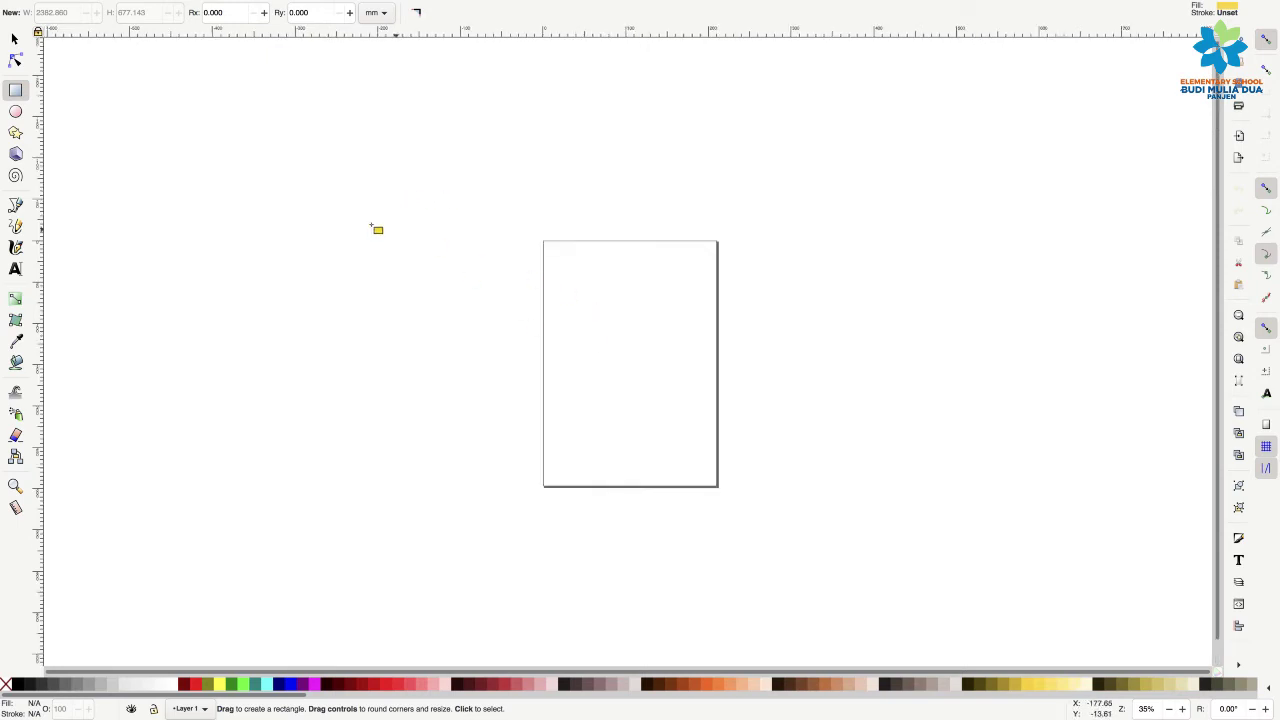
{"action": "left_click_drag", "start_coordinate": [346, 205], "coordinate": [527, 384]}
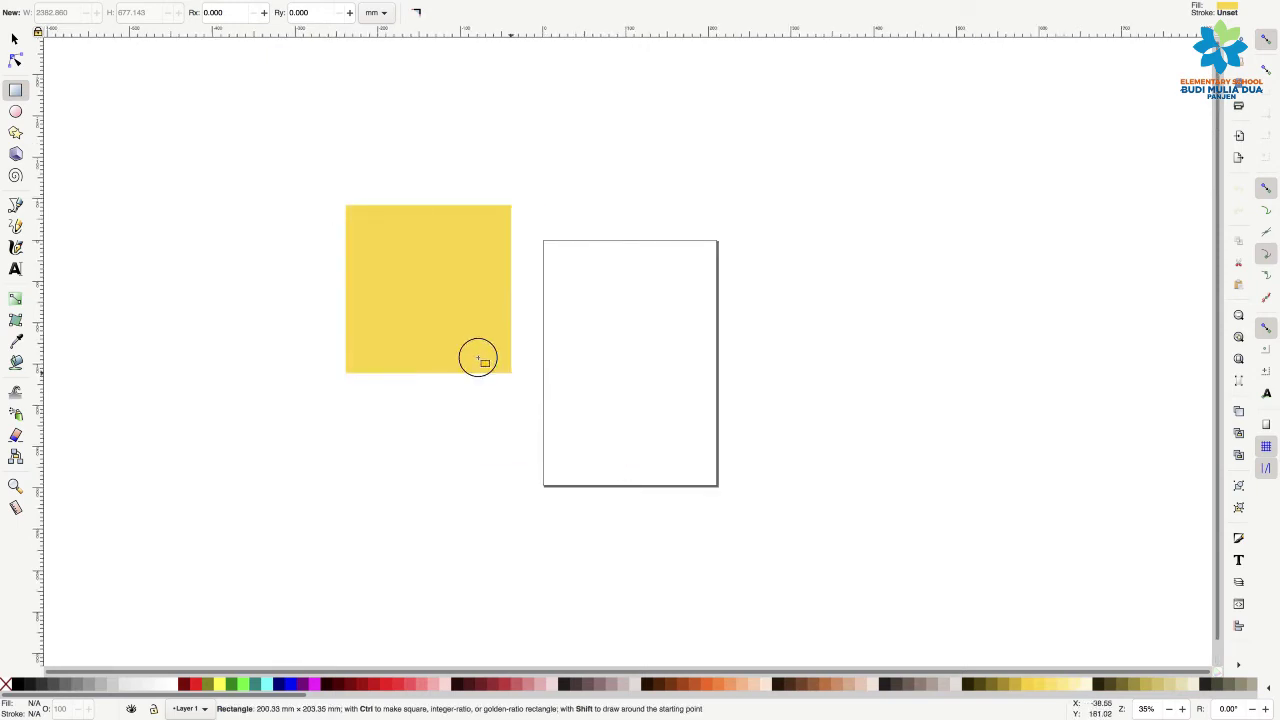
{"action": "left_click_drag", "start_coordinate": [527, 384], "coordinate": [529, 378]}
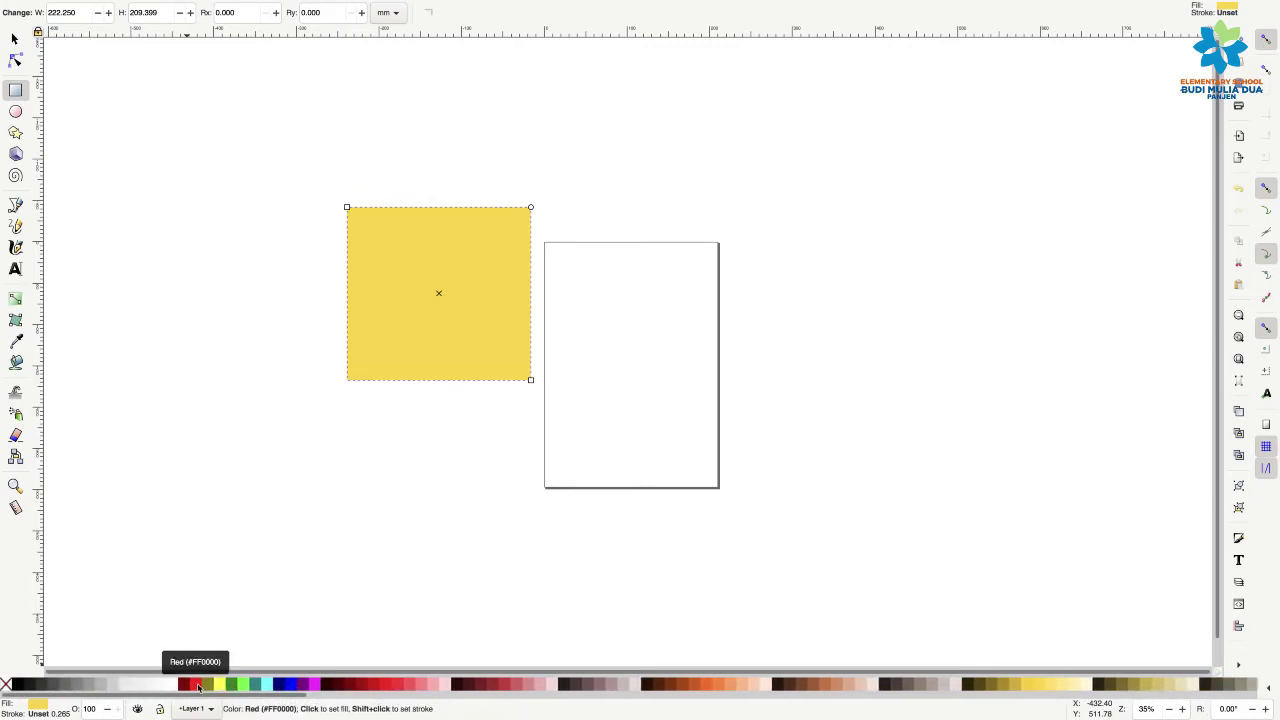
Try red, blue and fuchsia fills on the rectangle, settling on bright yellow
{"action": "left_click", "coordinate": [198, 686]}
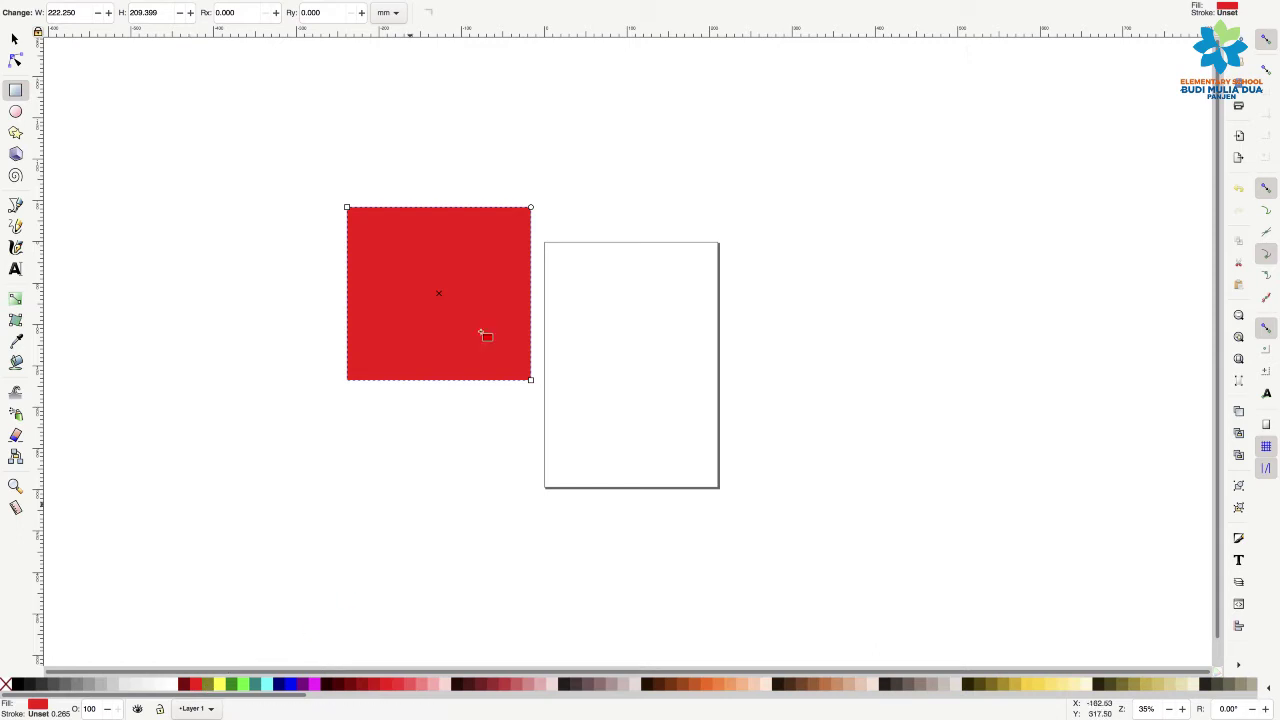
{"action": "left_click", "coordinate": [287, 686]}
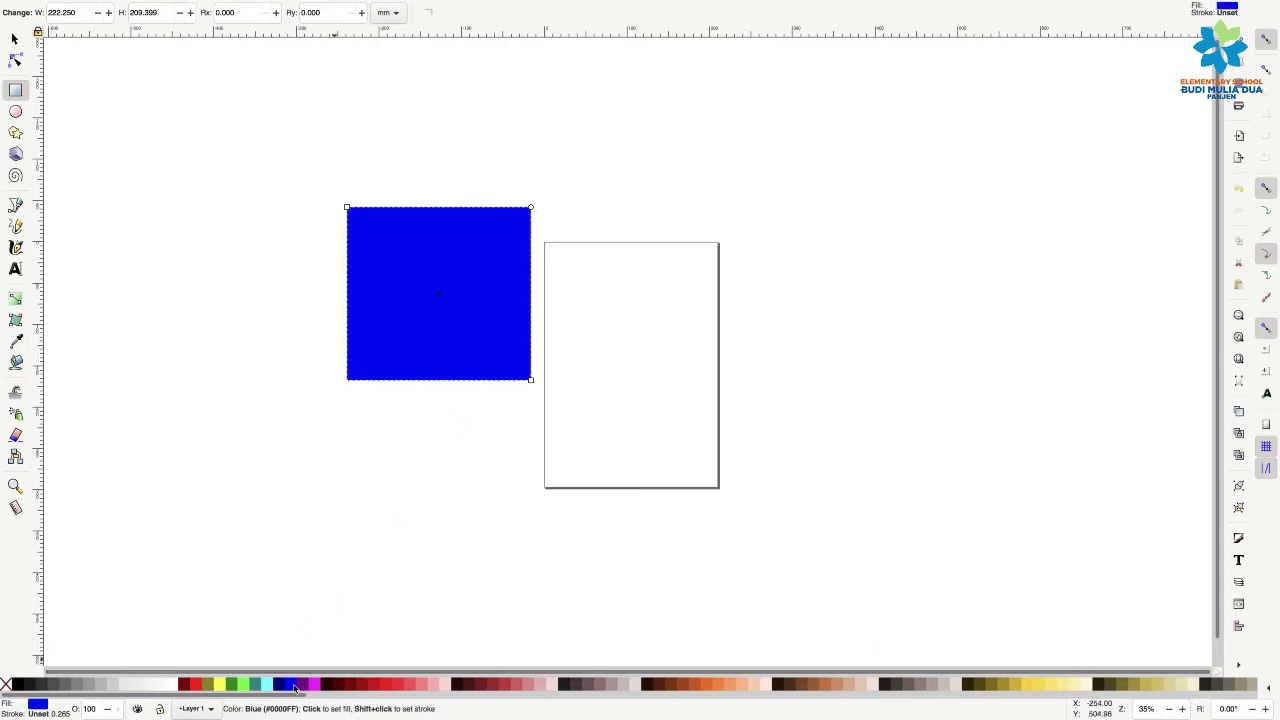
{"action": "left_click", "coordinate": [314, 686]}
{"action": "left_click", "coordinate": [221, 686]}
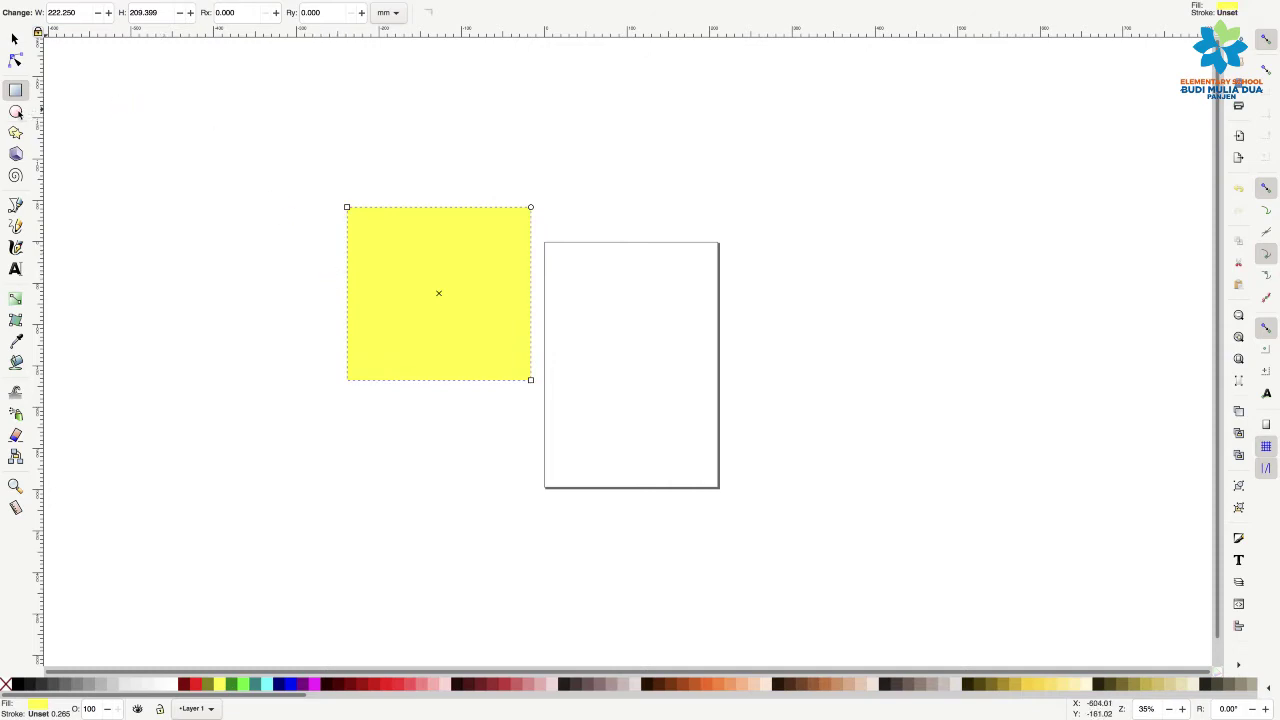
{"action": "left_click", "coordinate": [16, 112]}
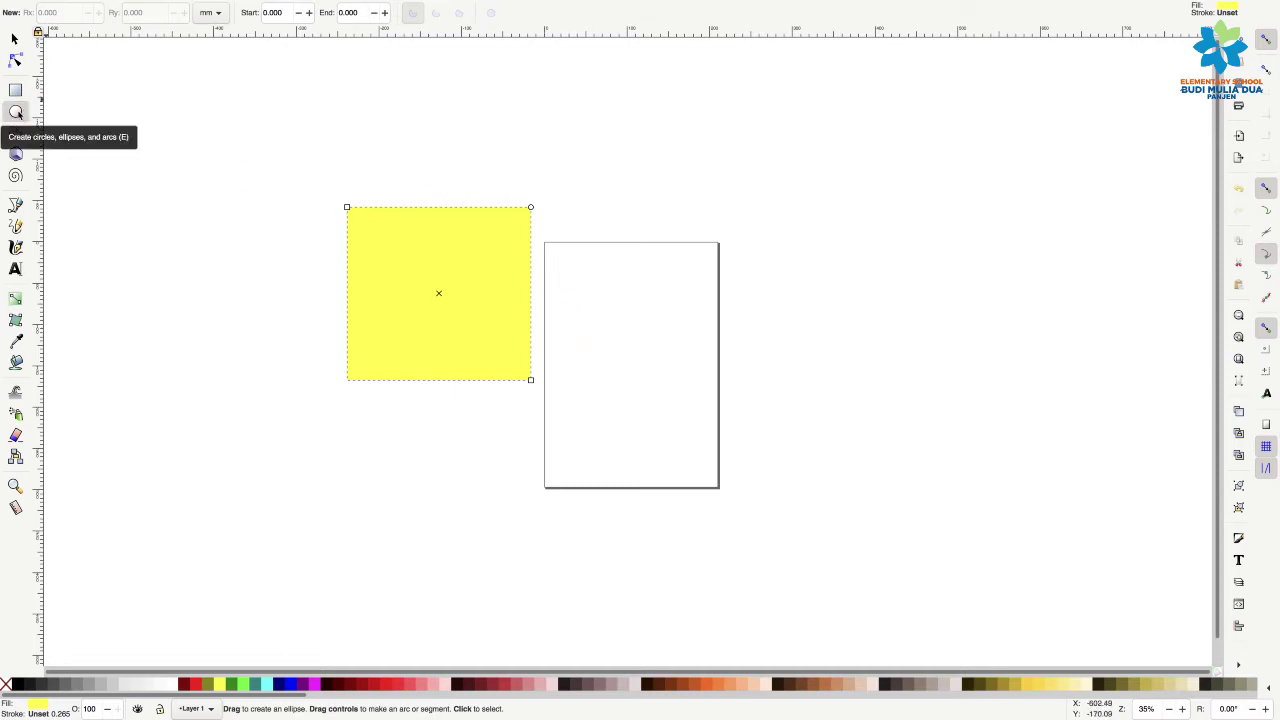
{"action": "mouse_move", "coordinate": [506, 311]}
{"action": "left_mouse_down"}
{"action": "mouse_move", "coordinate": [635, 494]}
{"action": "mouse_move", "coordinate": [741, 524]}
{"action": "left_mouse_up"}
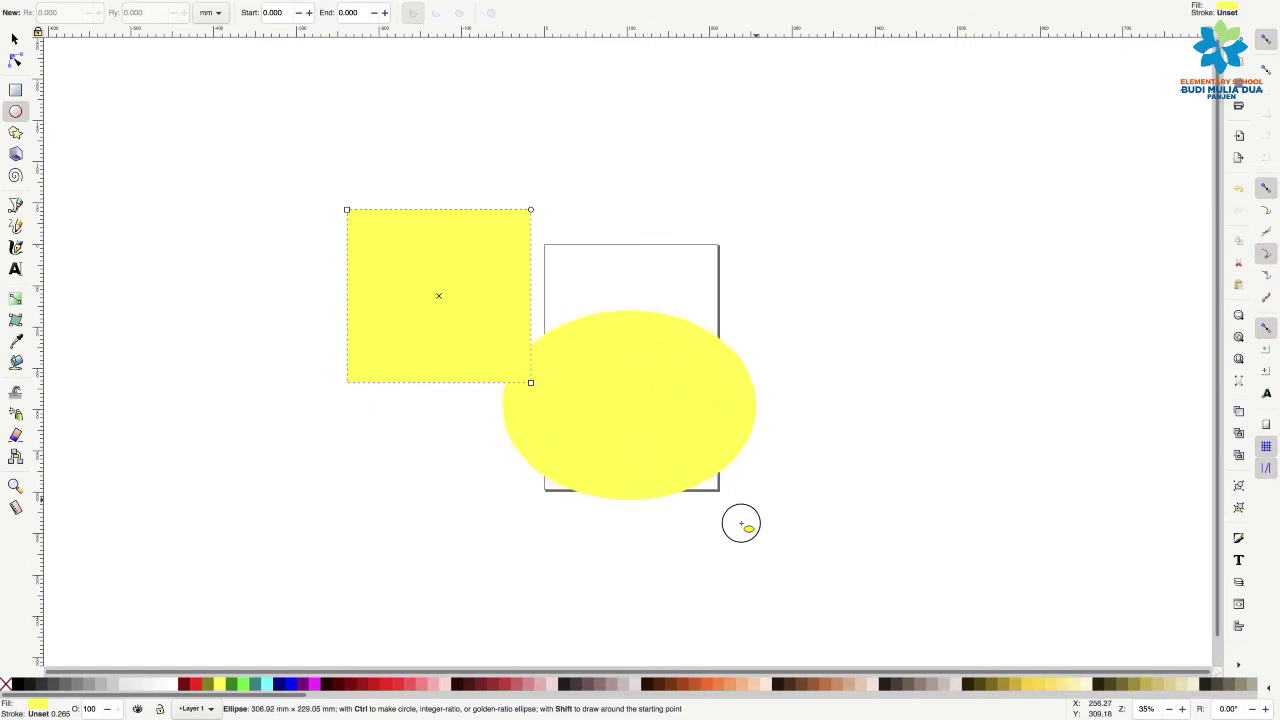
{"action": "left_click_drag", "start_coordinate": [741, 524], "coordinate": [709, 516]}
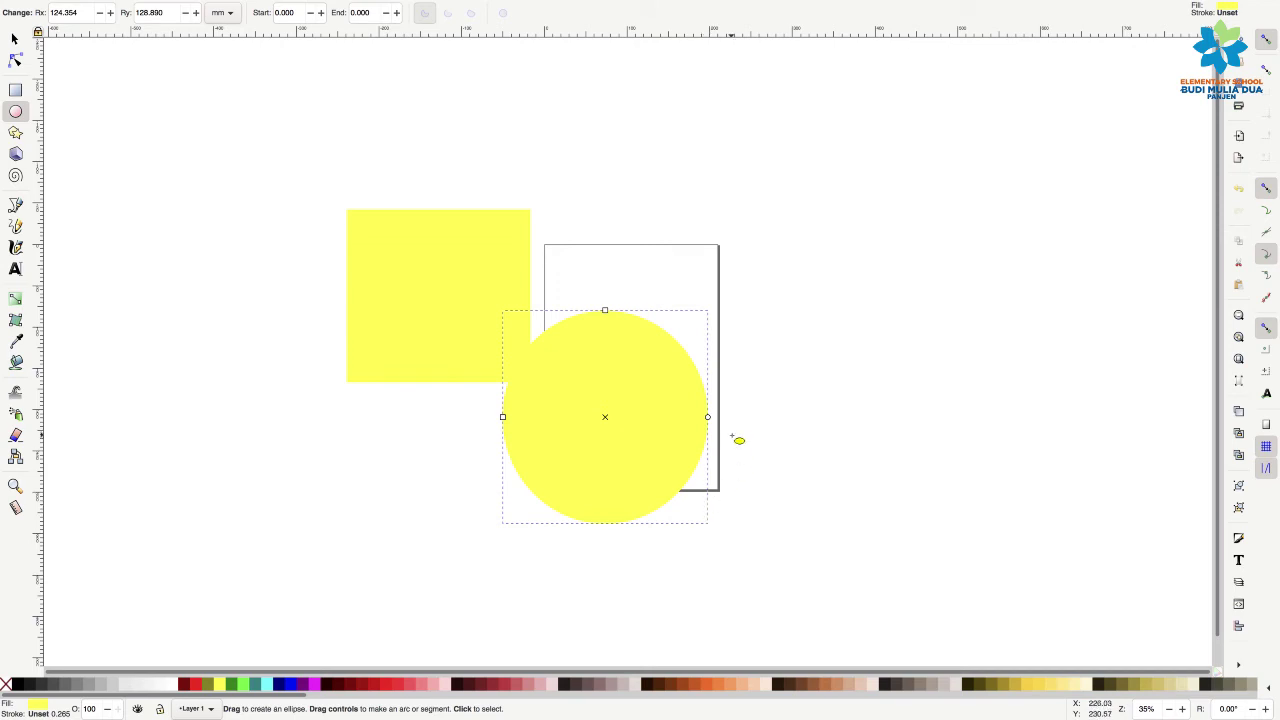
{"action": "key", "text": "Delete"}
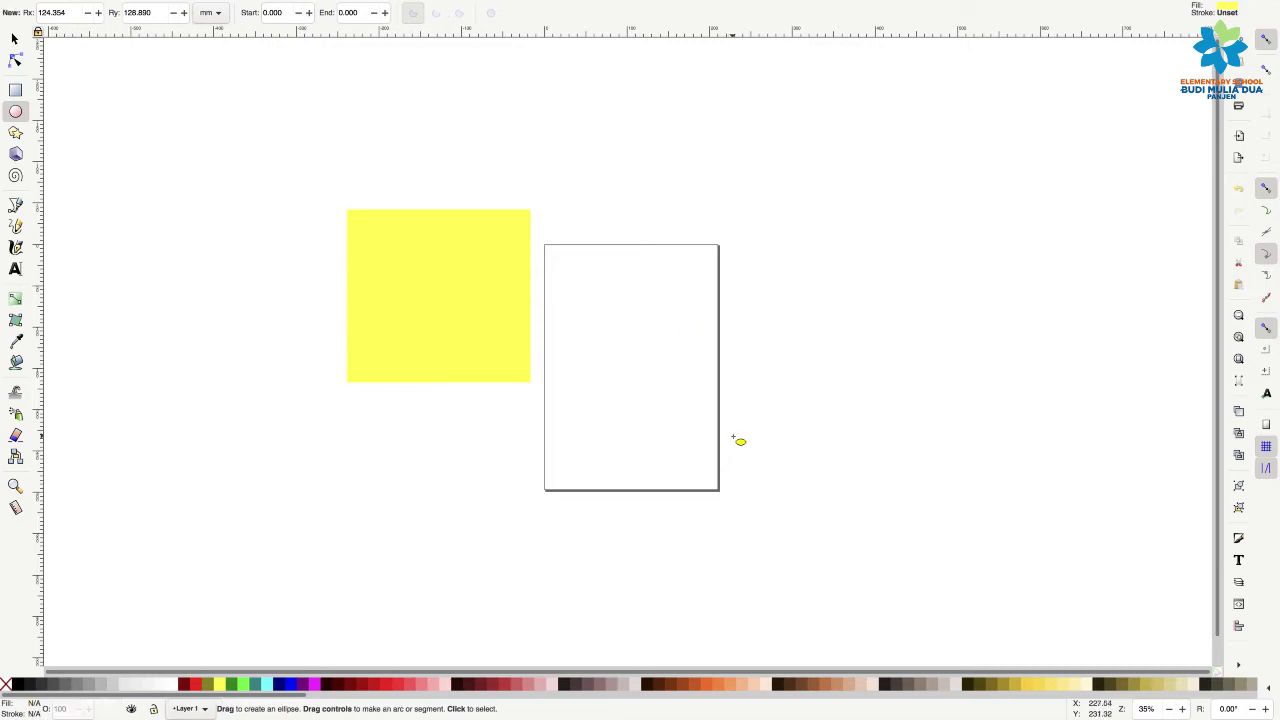
{"action": "key", "text": "shift"}
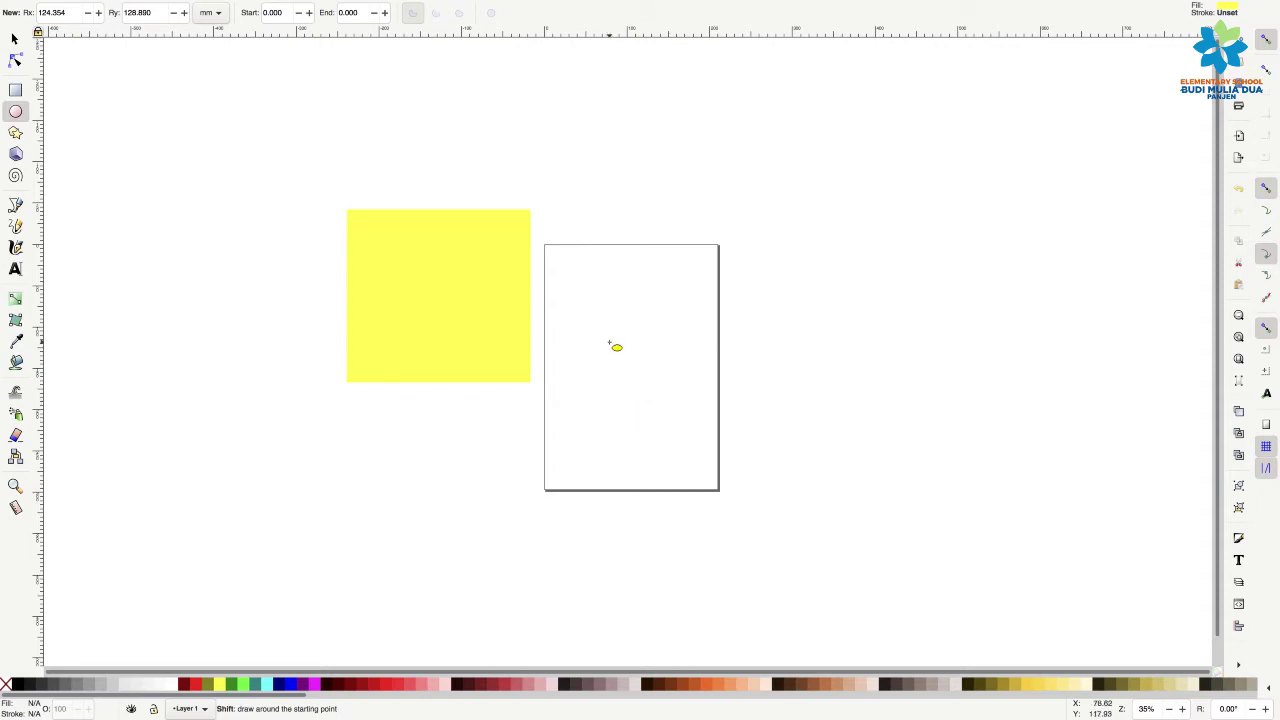
{"action": "left_click_drag", "start_coordinate": [609, 343], "coordinate": [673, 401]}
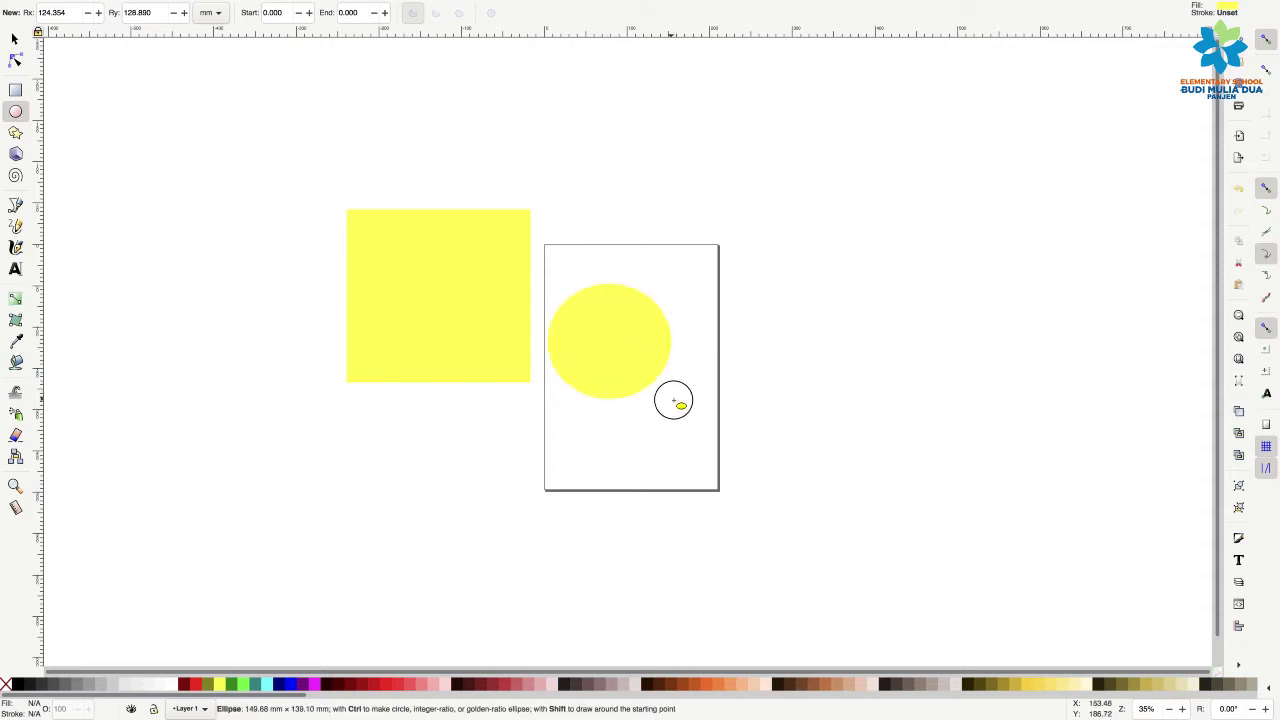
{"action": "left_click_drag", "start_coordinate": [673, 401], "coordinate": [686, 415]}
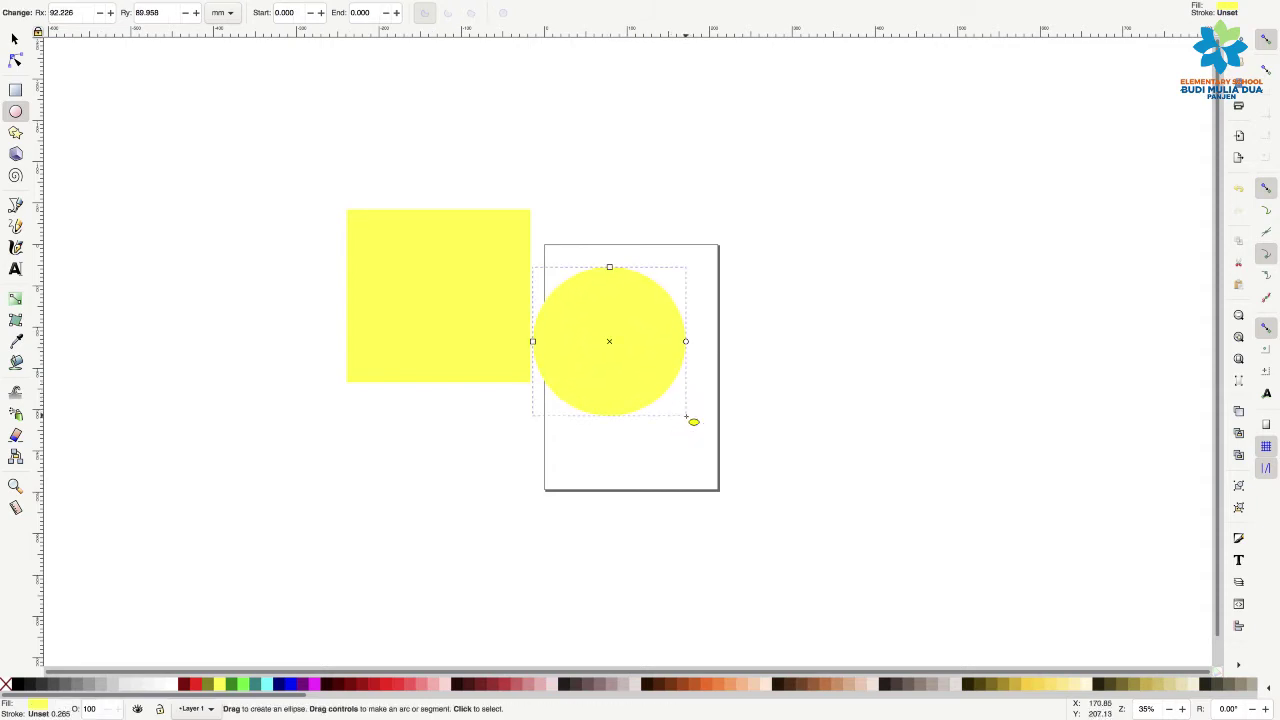
{"action": "key", "text": "ctrl+z"}
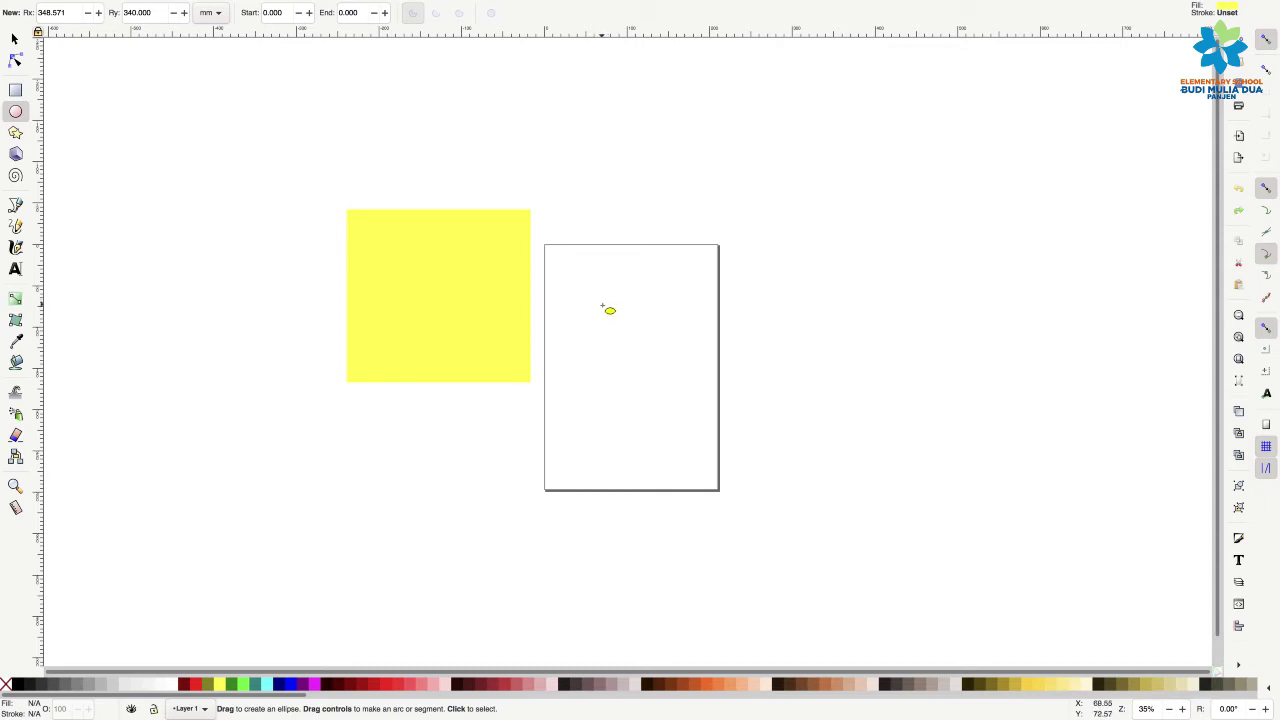
Draw a circle of radius 69.170 mm on the page's right half, redoing a failed first attempt
{"action": "left_click_drag", "start_coordinate": [602, 305], "coordinate": [675, 377]}
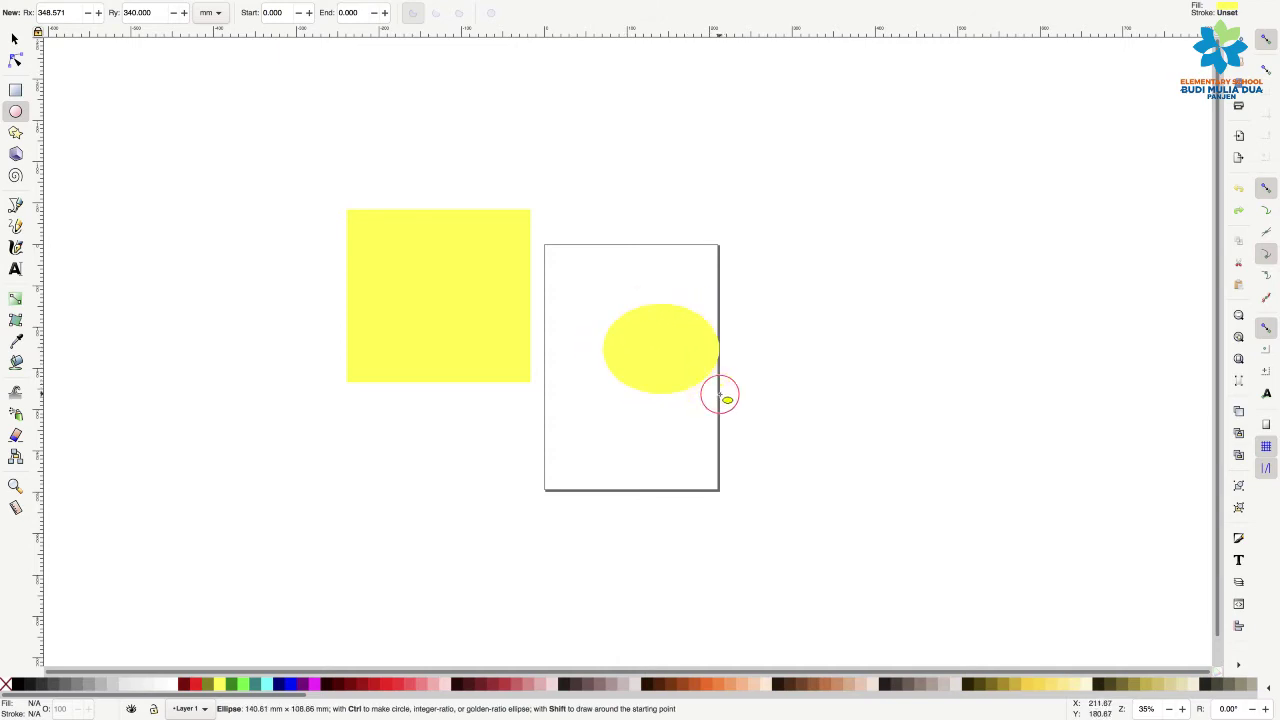
{"action": "mouse_move", "coordinate": [675, 377]}
{"action": "left_mouse_down"}
{"action": "mouse_move", "coordinate": [720, 398]}
{"action": "mouse_move", "coordinate": [703, 412]}
{"action": "left_mouse_up"}
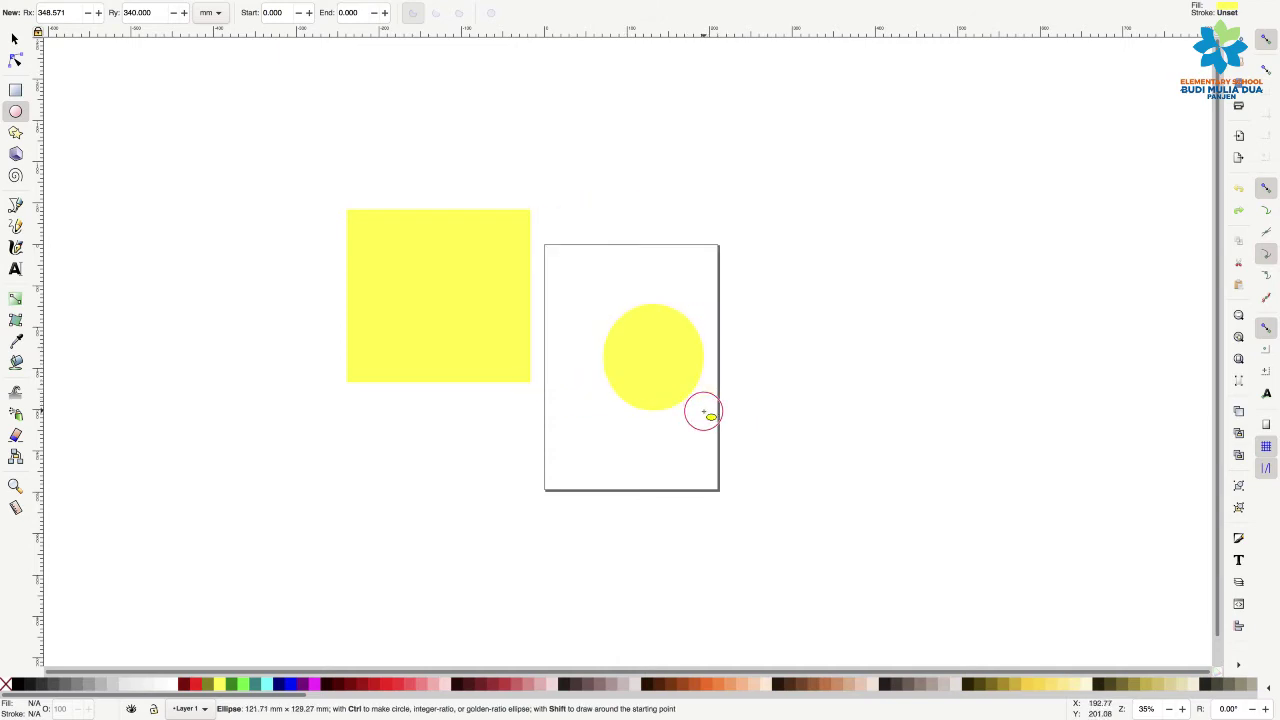
{"action": "mouse_move", "coordinate": [703, 412]}
{"action": "left_mouse_down"}
{"action": "mouse_move", "coordinate": [765, 424]}
{"action": "mouse_move", "coordinate": [735, 419]}
{"action": "left_mouse_up"}
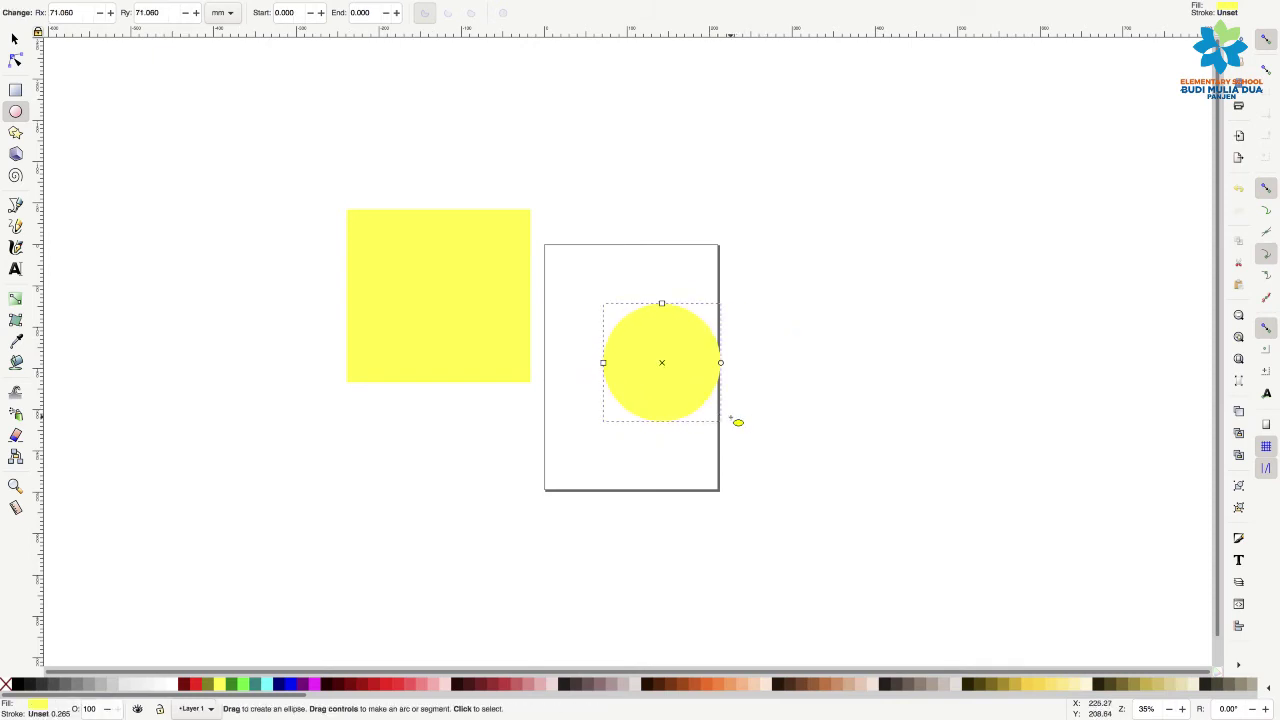
{"action": "key", "text": "ctrl+z"}
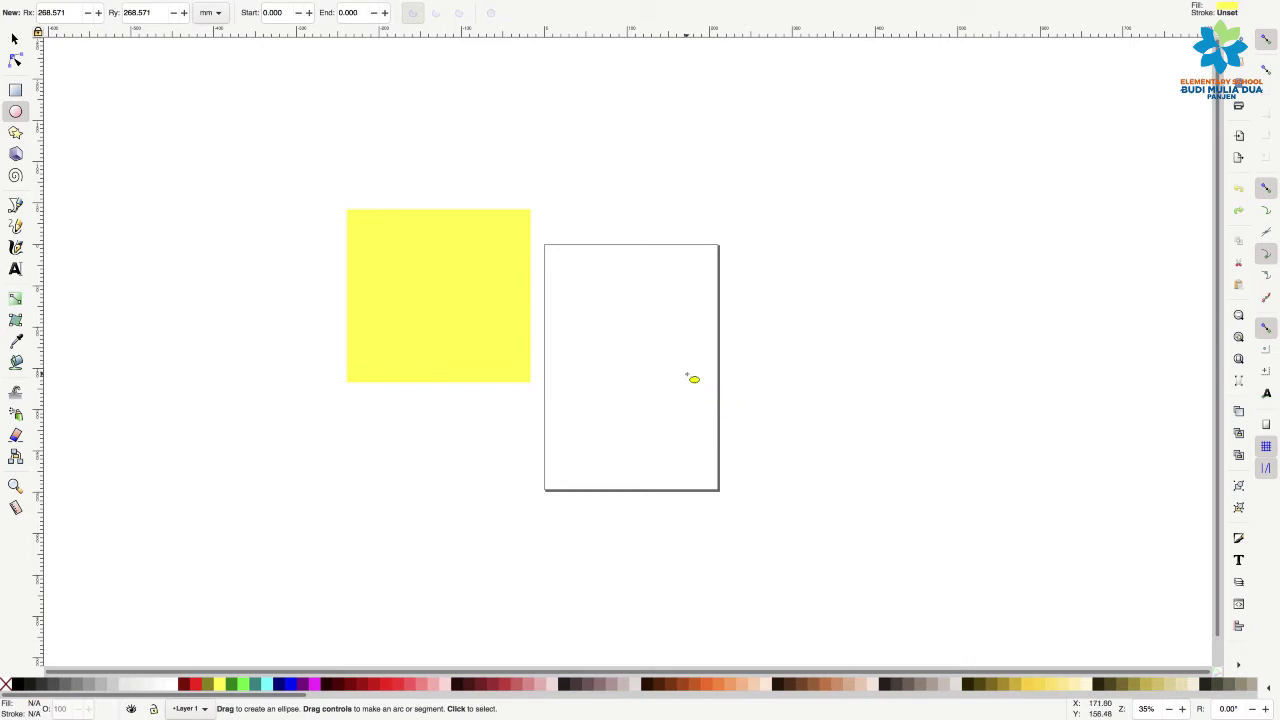
{"action": "left_click_drag", "start_coordinate": [611, 310], "coordinate": [737, 391]}
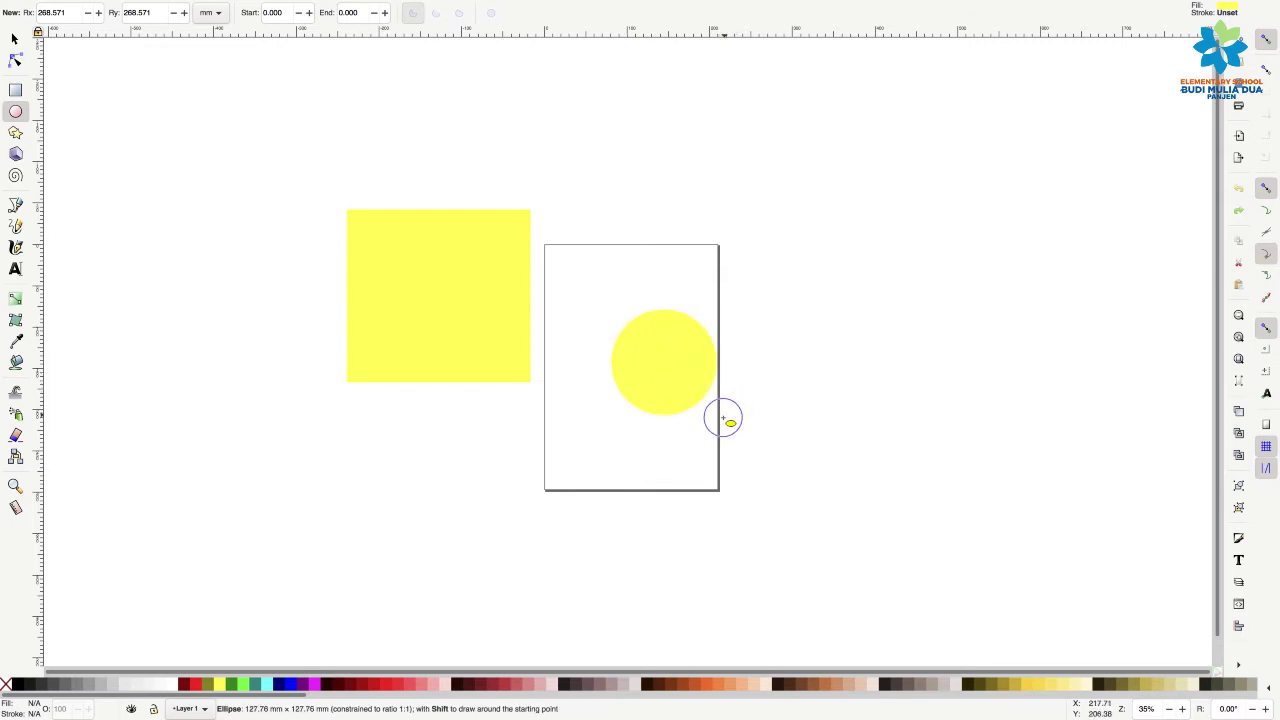
{"action": "left_click_drag", "start_coordinate": [736, 391], "coordinate": [735, 429]}
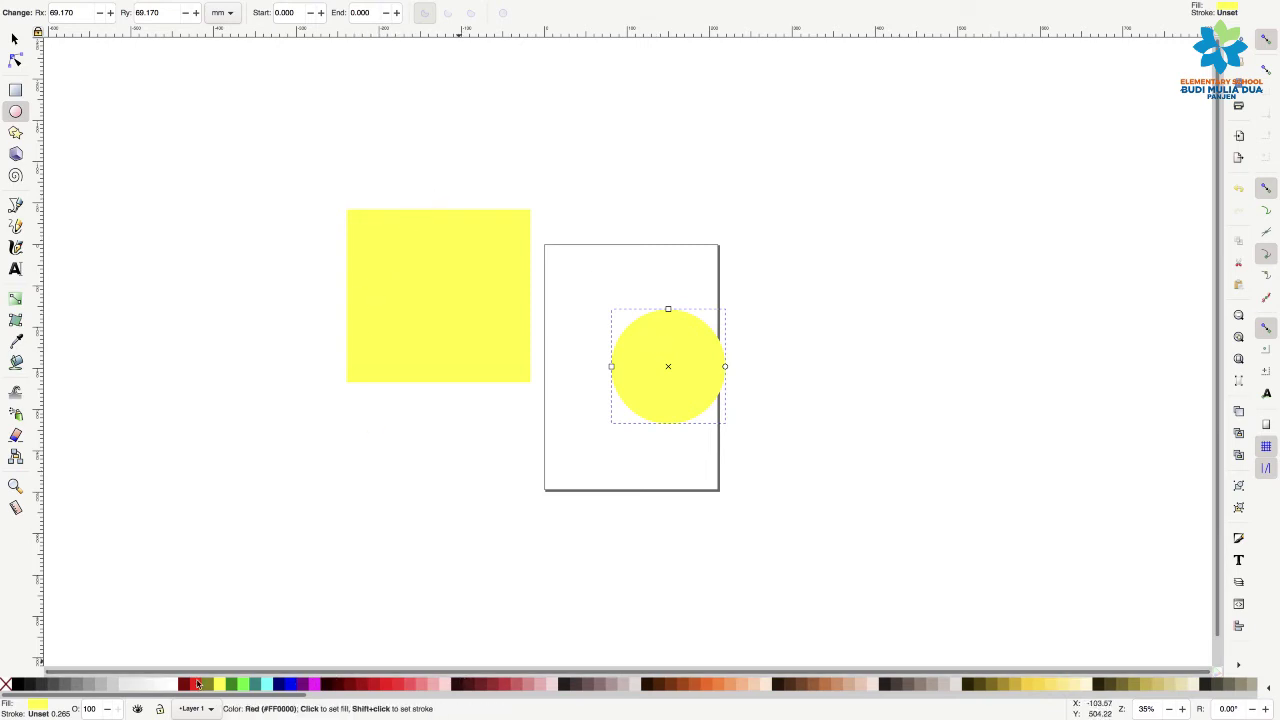
Try several palette fills, ending with a magenta circle and a yellow square
{"action": "left_click", "coordinate": [334, 686]}
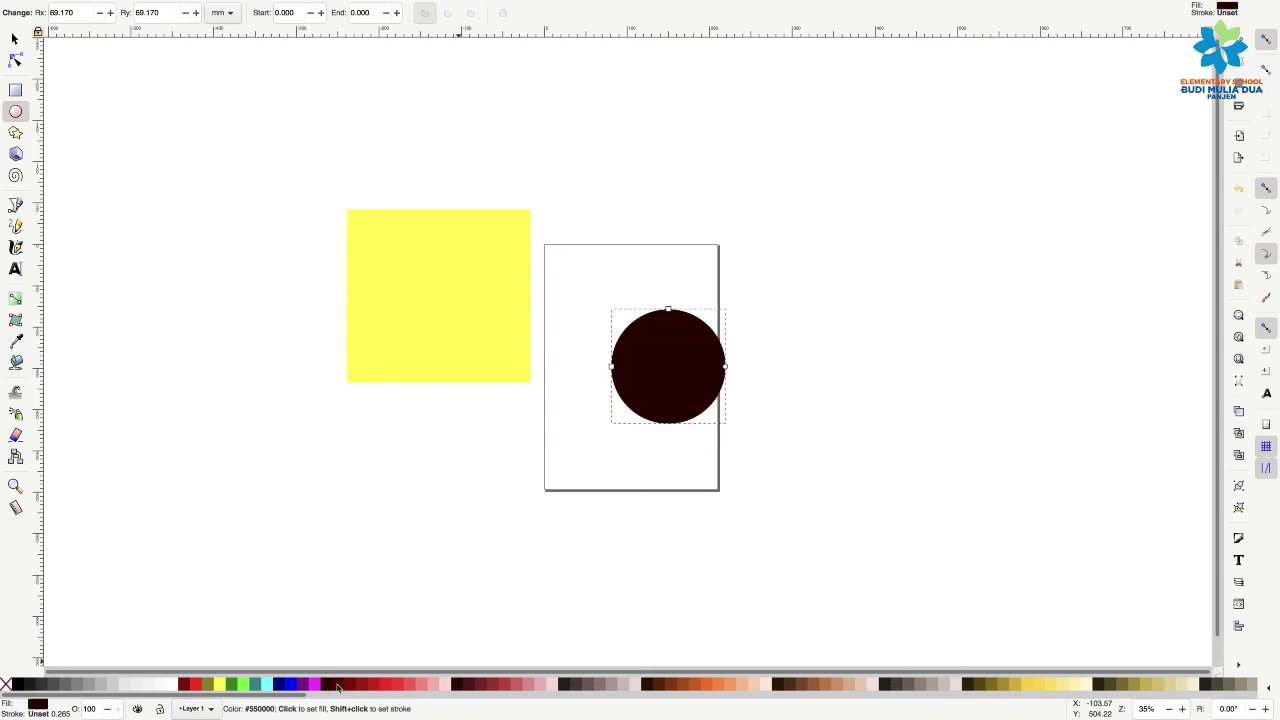
{"action": "left_click", "coordinate": [364, 686]}
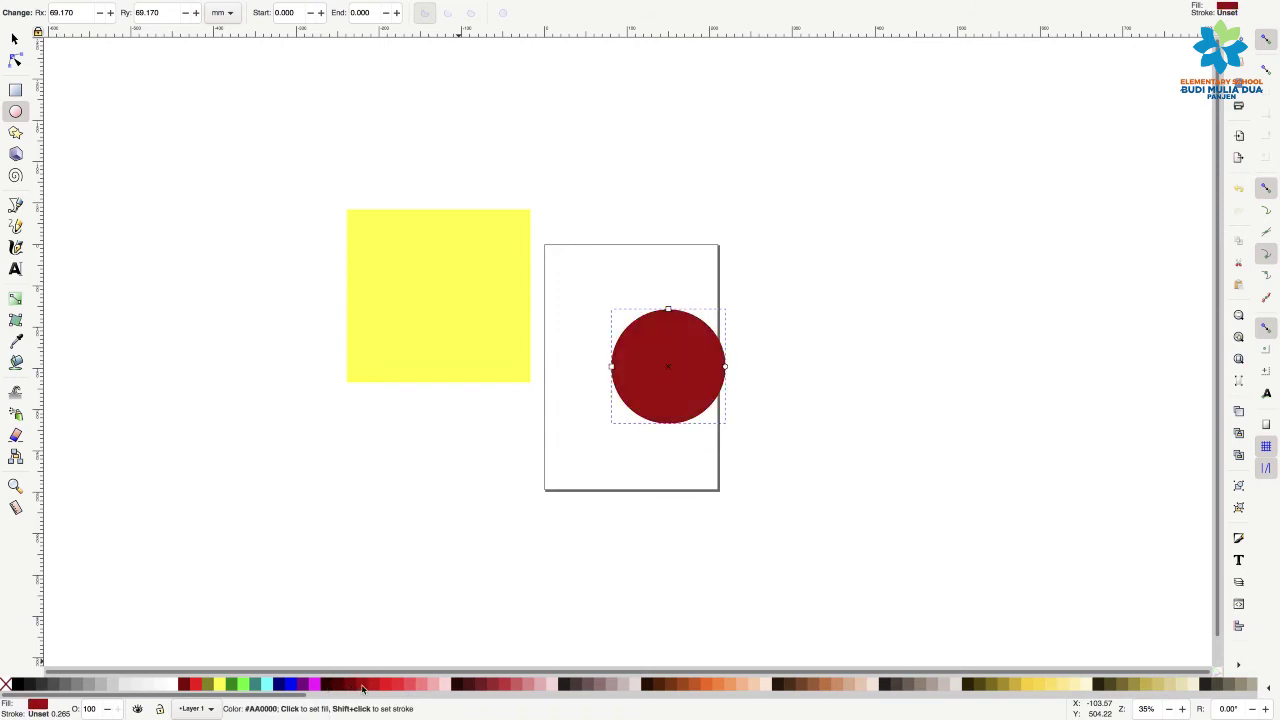
{"action": "left_click", "coordinate": [457, 292]}
{"action": "left_click", "coordinate": [401, 686]}
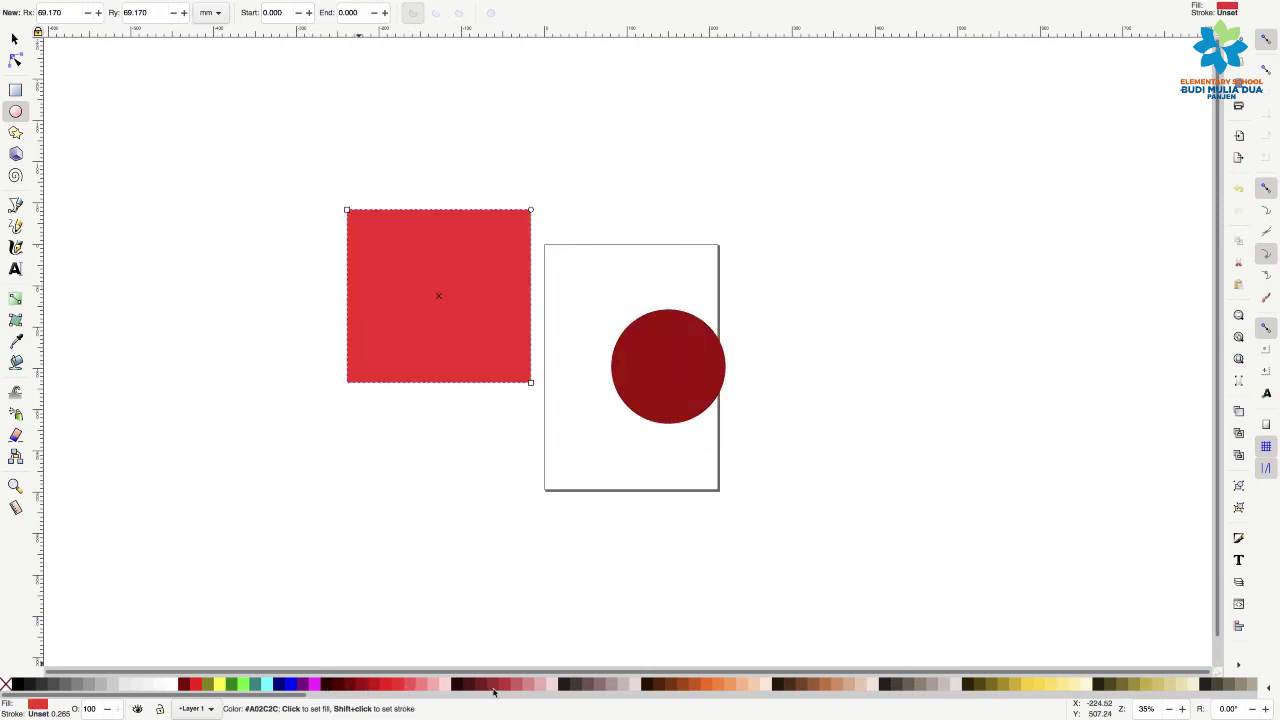
{"action": "left_click", "coordinate": [497, 688]}
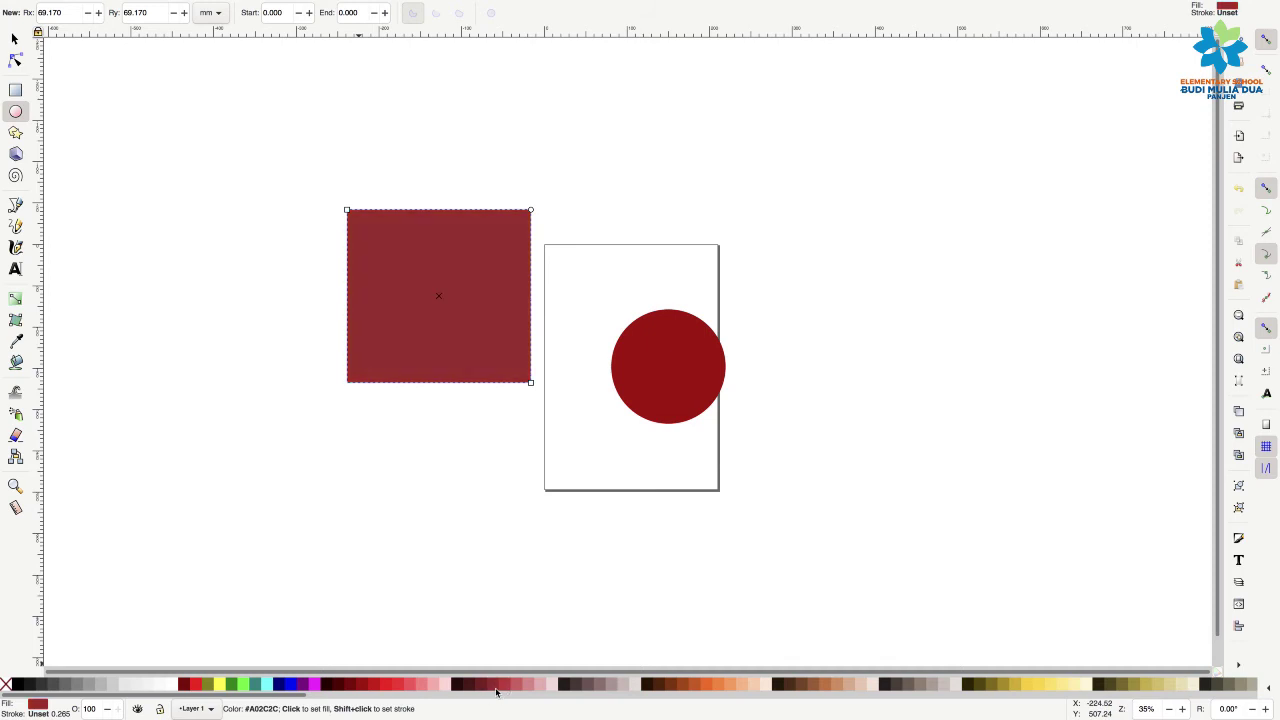
{"action": "left_click", "coordinate": [220, 686]}
{"action": "left_click", "coordinate": [647, 358]}
{"action": "left_click", "coordinate": [314, 686]}
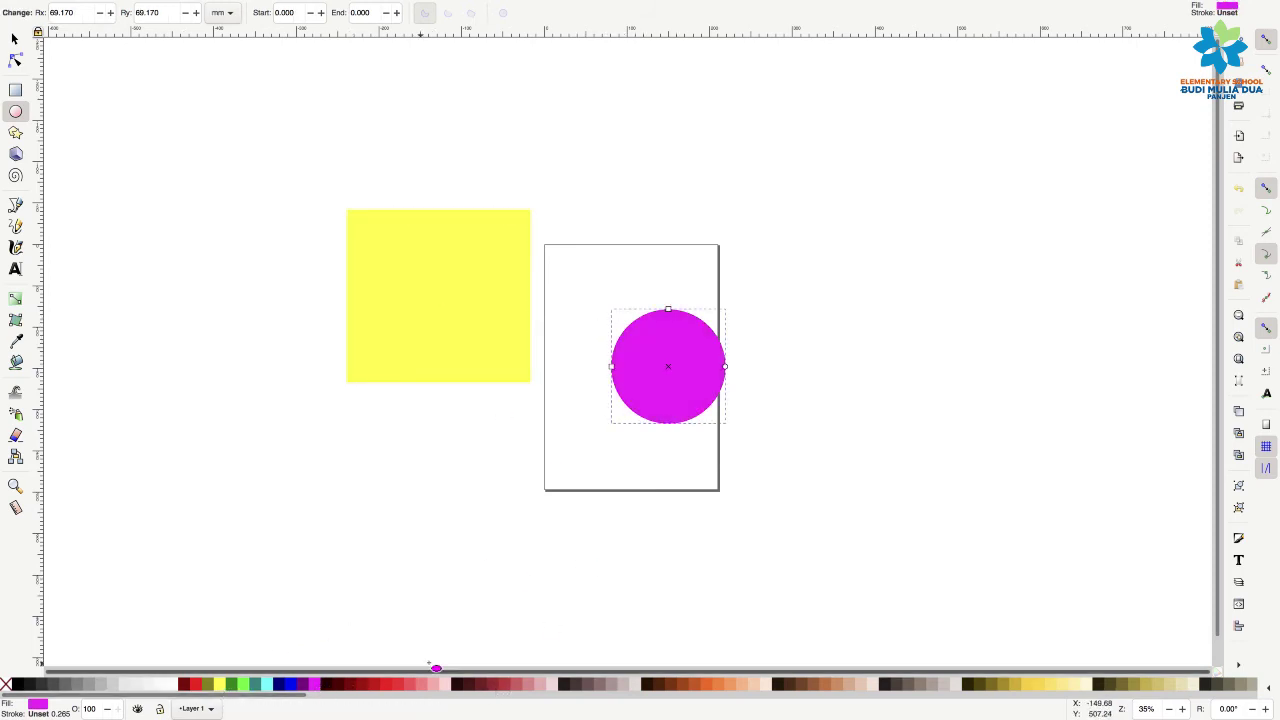
Move the magenta circle so it overlaps the yellow square's lower-right corner
{"action": "left_click", "coordinate": [404, 260]}
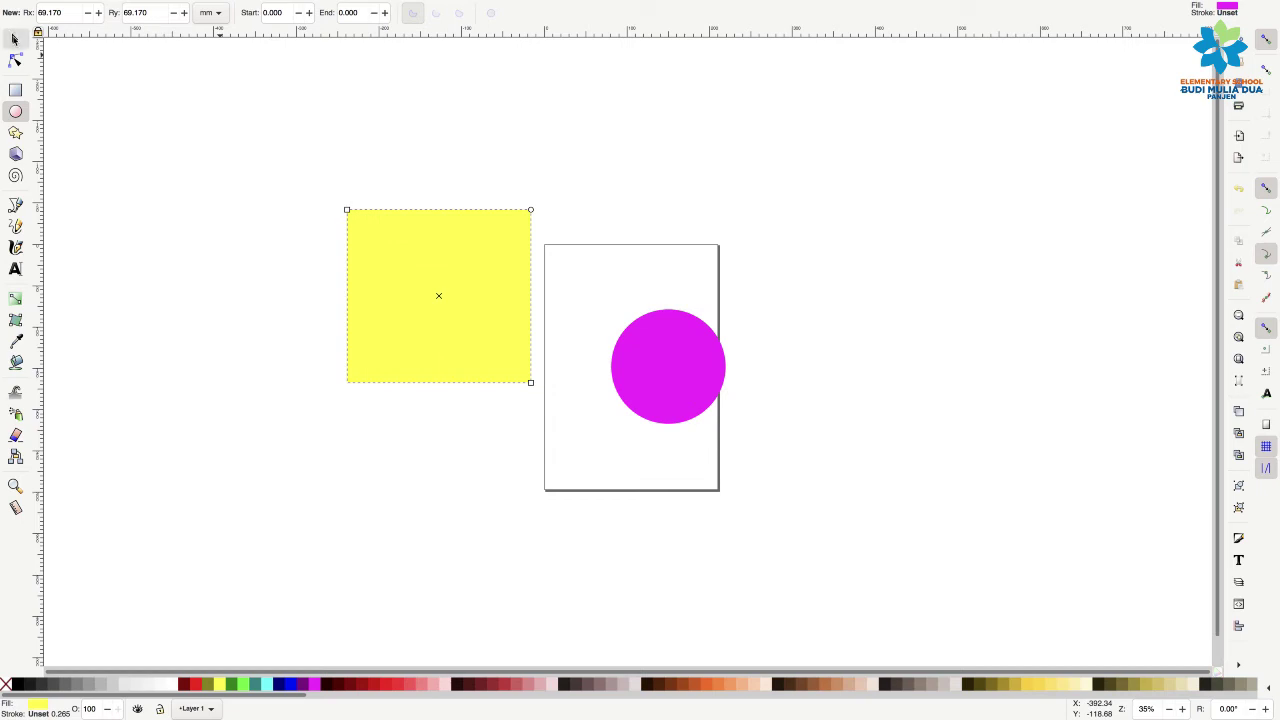
{"action": "left_click", "coordinate": [14, 38]}
{"action": "left_click", "coordinate": [309, 97]}
{"action": "mouse_move", "coordinate": [651, 391]}
{"action": "left_mouse_down"}
{"action": "mouse_move", "coordinate": [499, 400]}
{"action": "mouse_move", "coordinate": [511, 398]}
{"action": "left_mouse_up"}
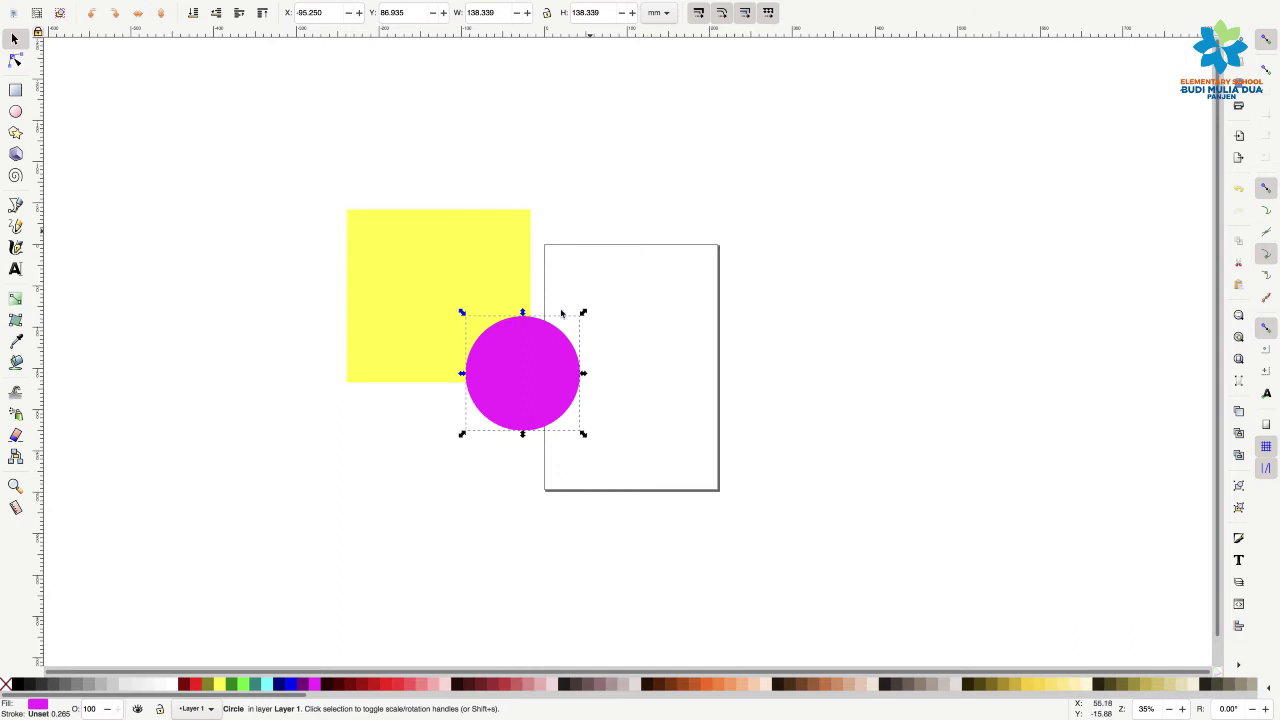
{"action": "left_click", "coordinate": [475, 264], "text": "shift"}
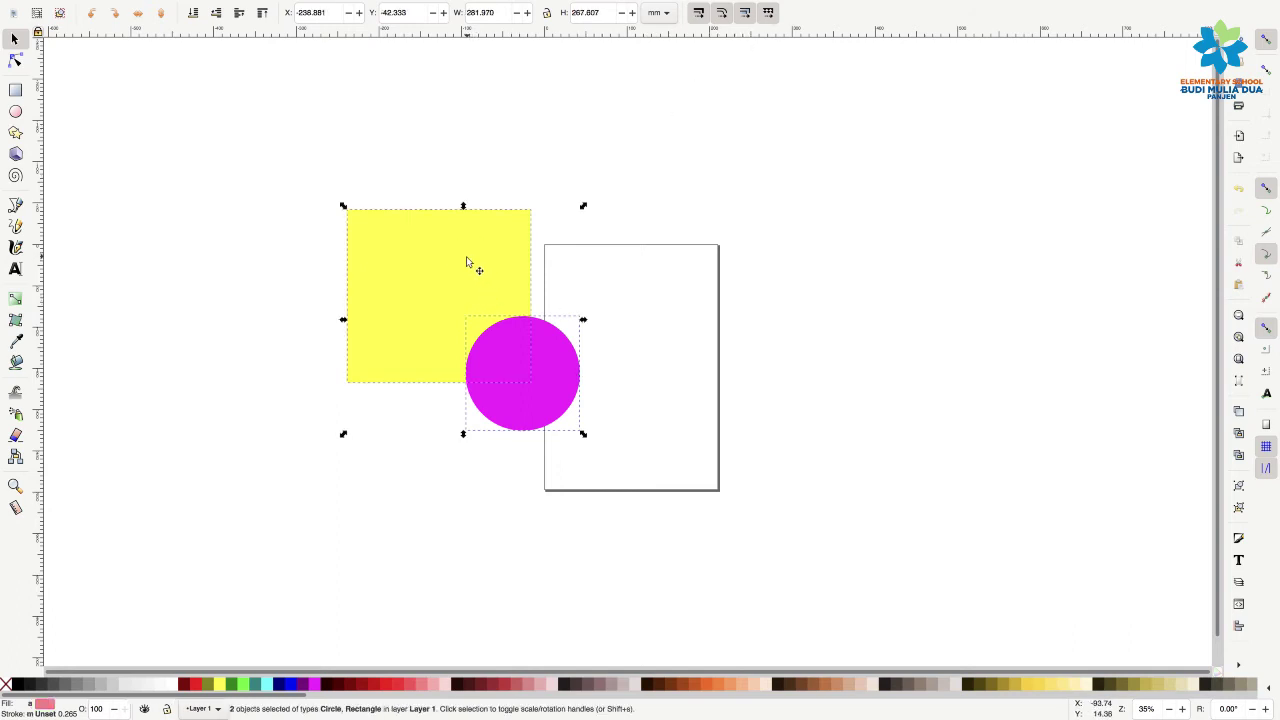
{"action": "right_click", "coordinate": [466, 261]}
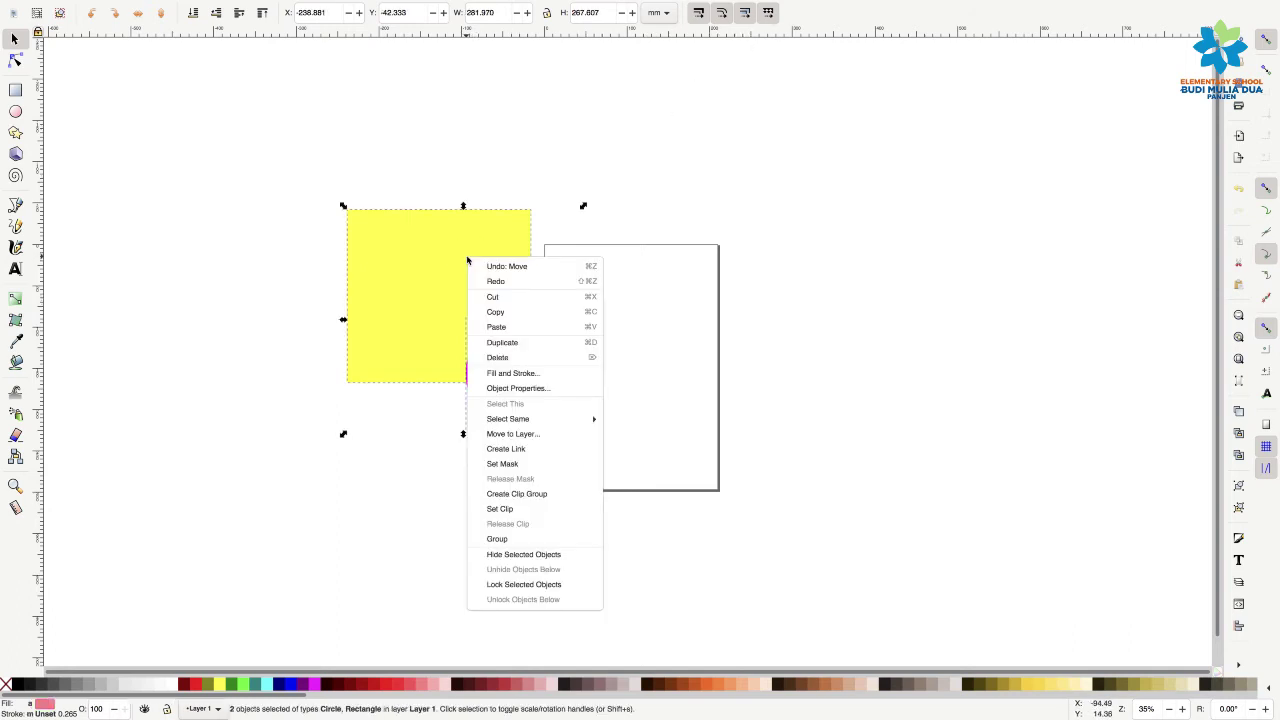
{"action": "left_click", "coordinate": [506, 266]}
{"action": "key", "text": "n"}
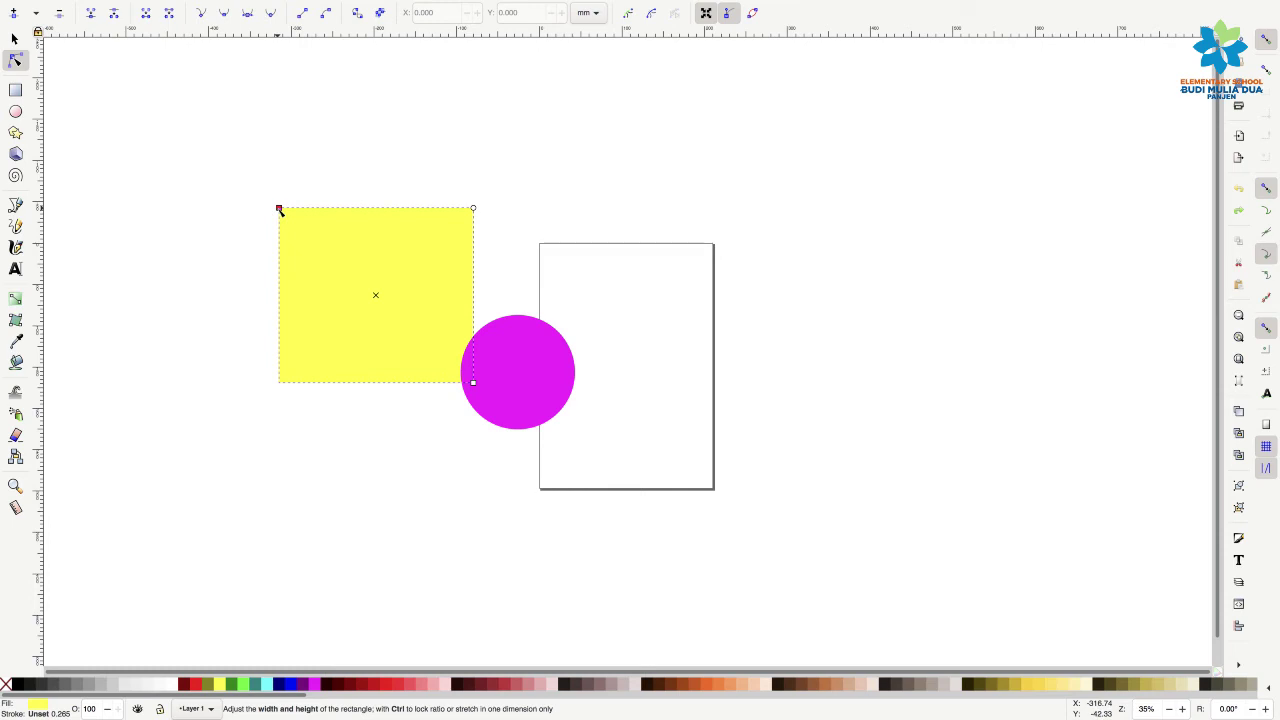
Adjust the yellow square's side, then round its corners fully into a circle
{"action": "mouse_move", "coordinate": [279, 208]}
{"action": "left_mouse_down"}
{"action": "mouse_move", "coordinate": [395, 208]}
{"action": "mouse_move", "coordinate": [313, 326]}
{"action": "left_mouse_up"}
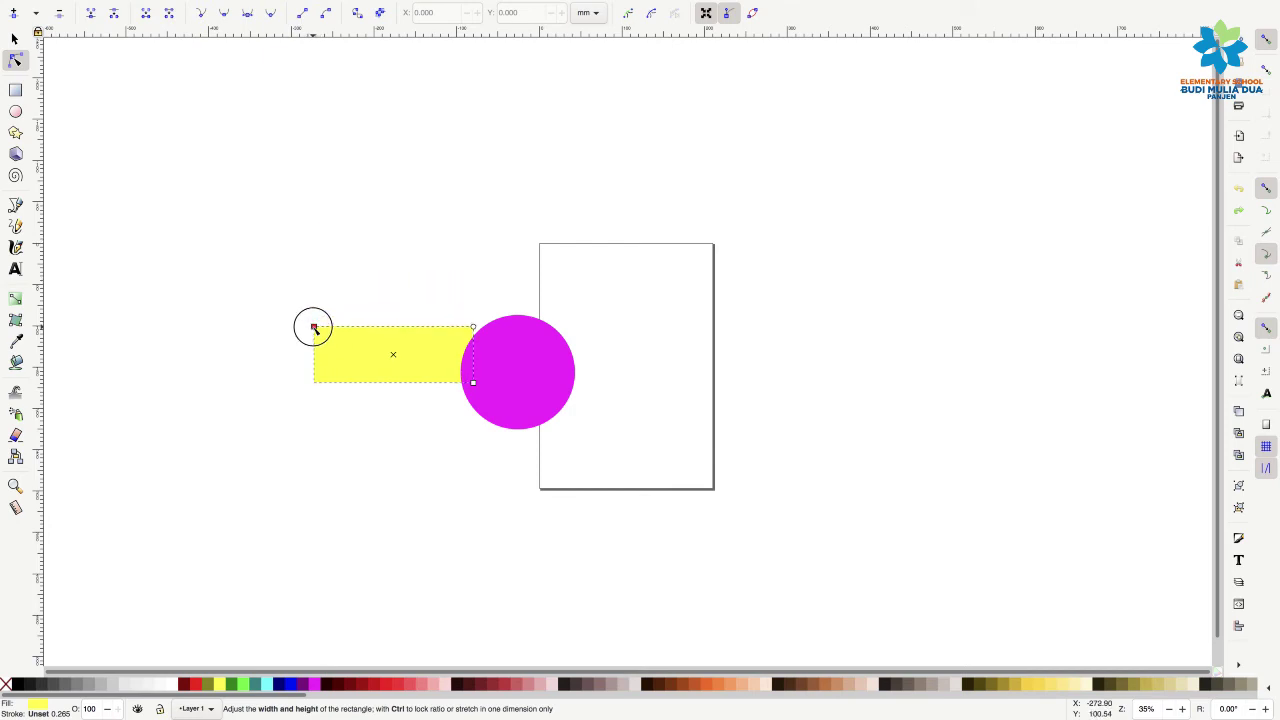
{"action": "left_click_drag", "start_coordinate": [313, 326], "coordinate": [312, 206]}
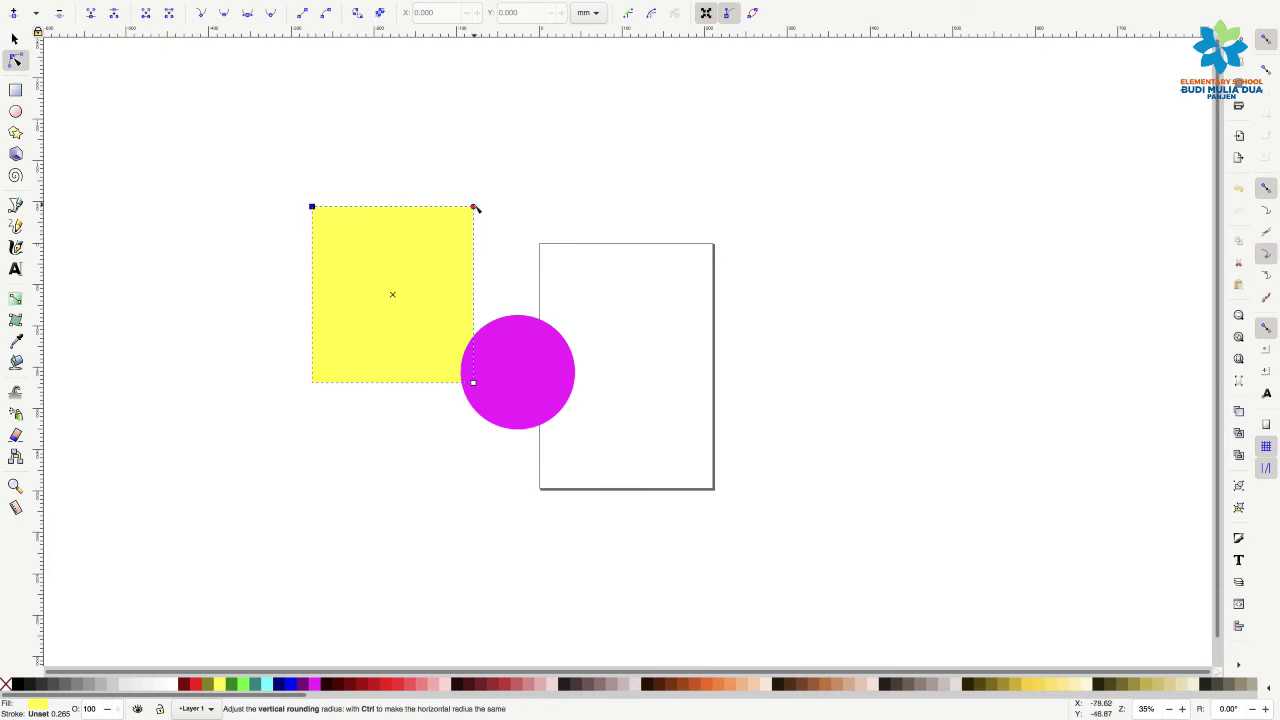
{"action": "left_click_drag", "start_coordinate": [474, 207], "coordinate": [470, 342]}
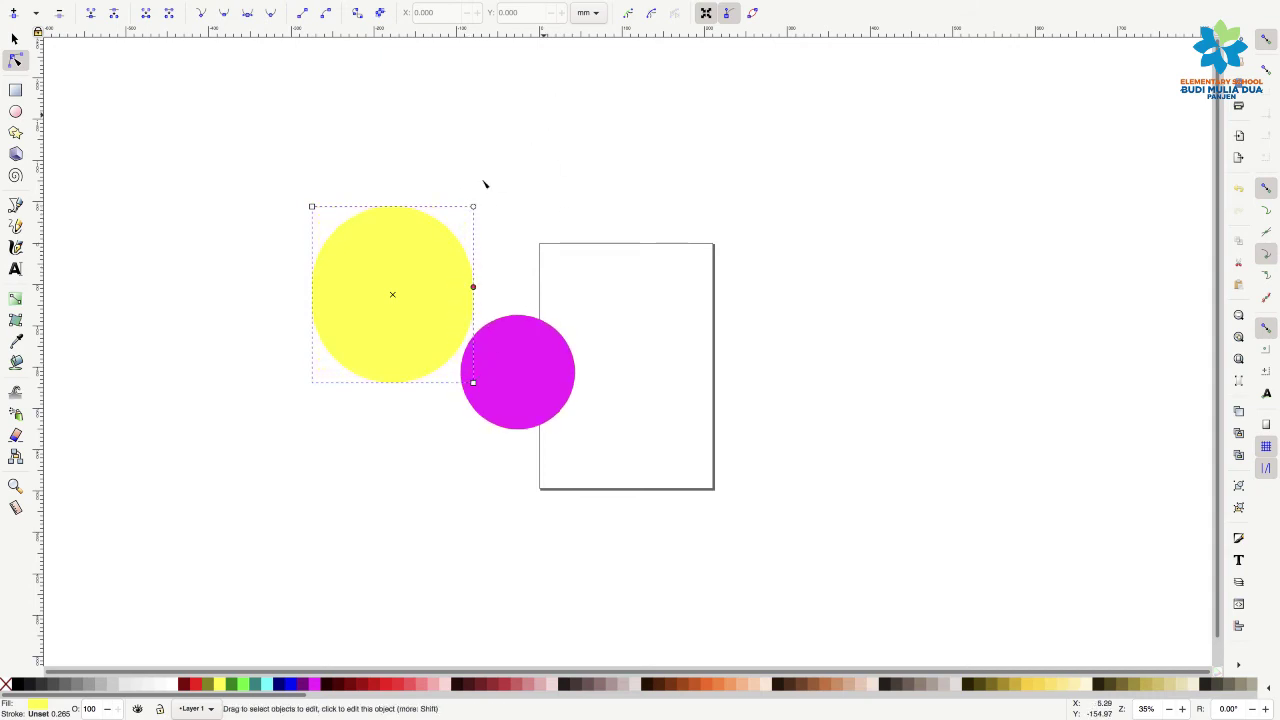
{"action": "left_click", "coordinate": [447, 163]}
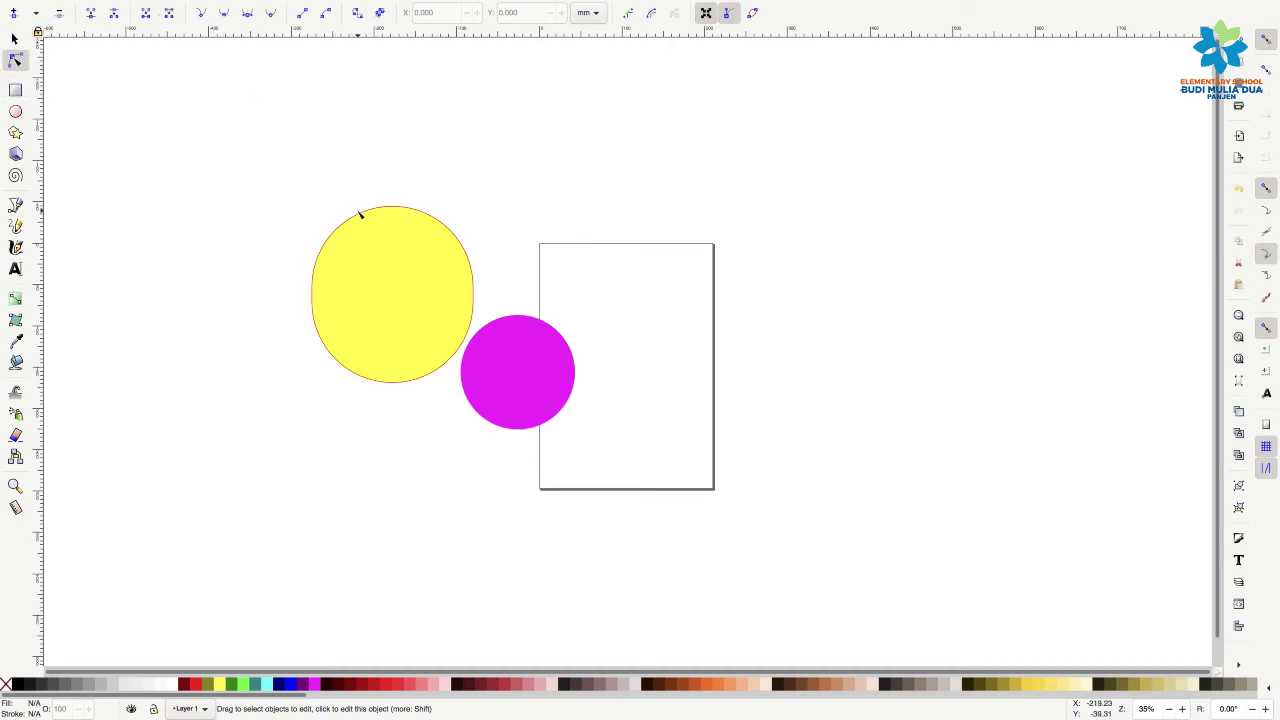
Compare sharp and rounded corners via undo and redo, keeping the yellow circle
{"action": "key", "text": "ctrl+z"}
{"action": "key", "text": "ctrl+shift+z"}
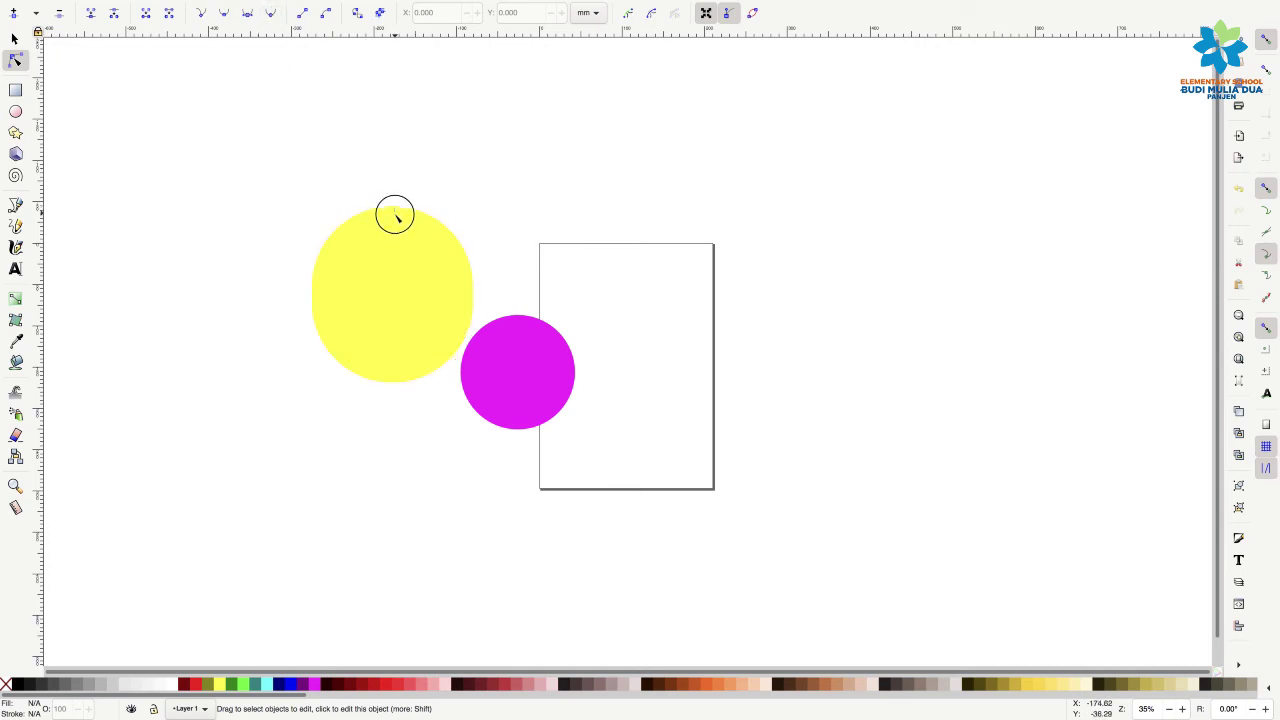
{"action": "left_click", "coordinate": [396, 210]}
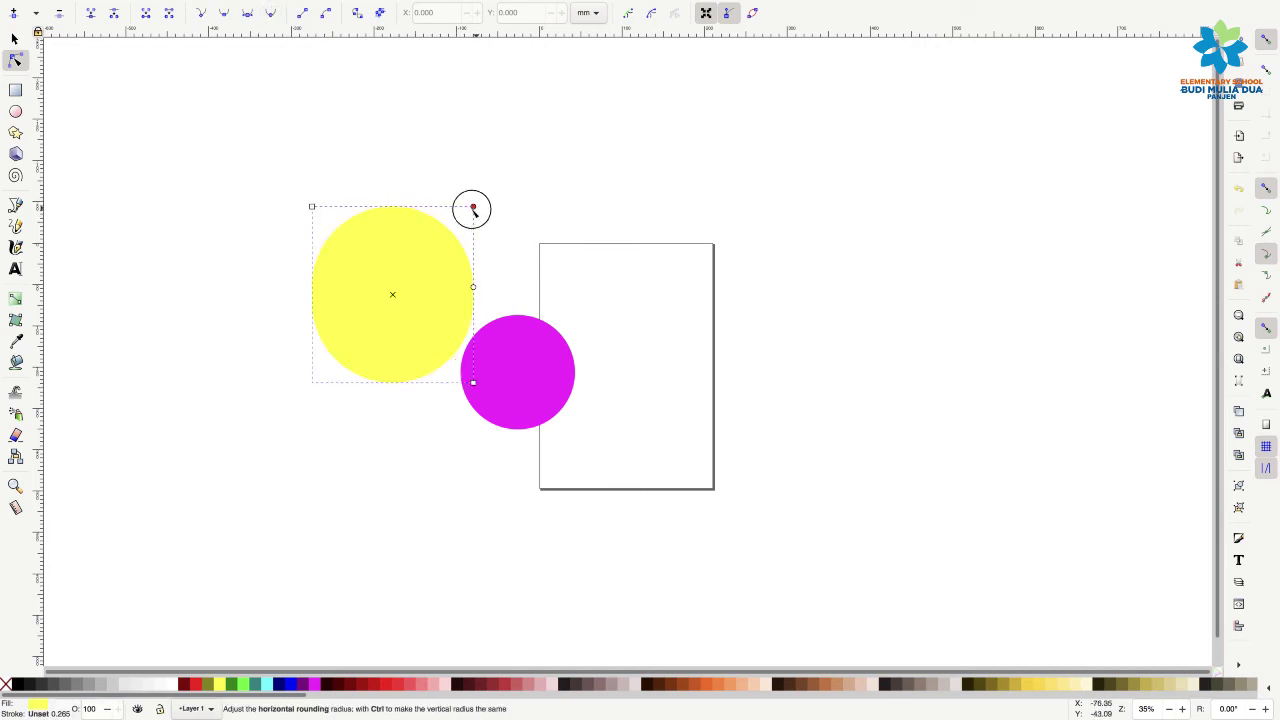
{"action": "left_click_drag", "start_coordinate": [472, 207], "coordinate": [357, 276]}
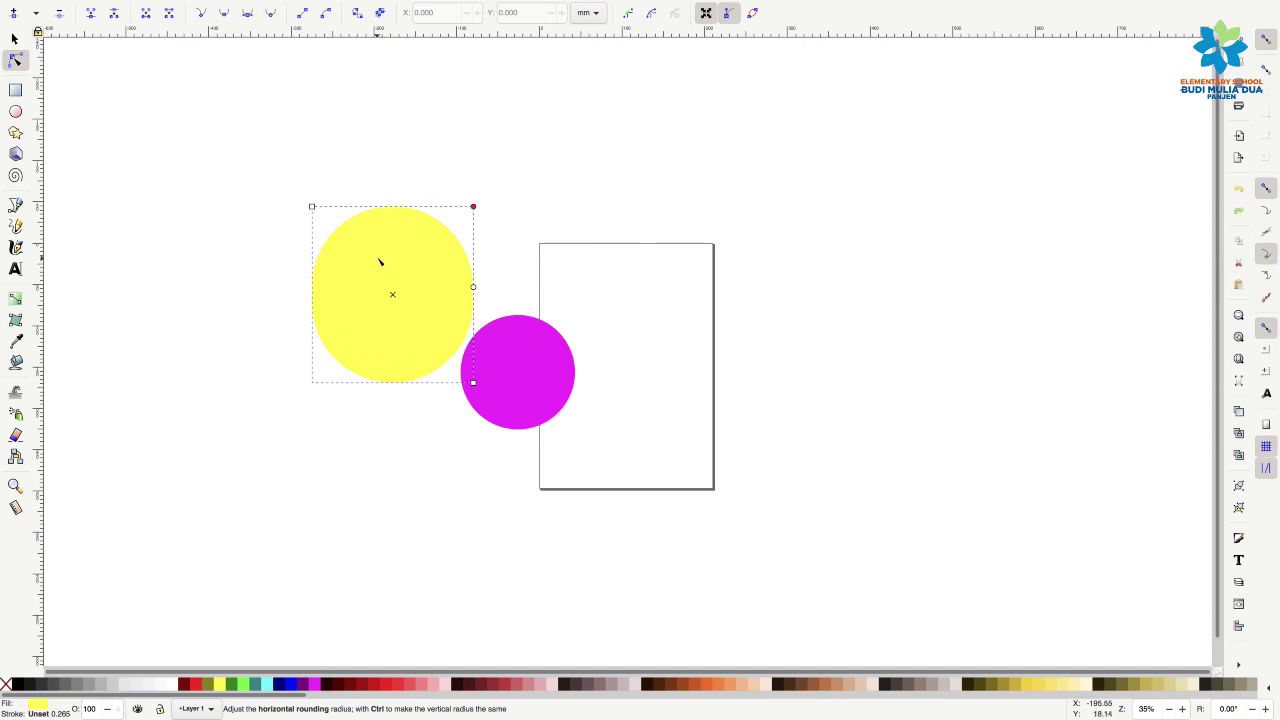
{"action": "key", "text": "ctrl+z"}
{"action": "key", "text": "ctrl+shift+z"}
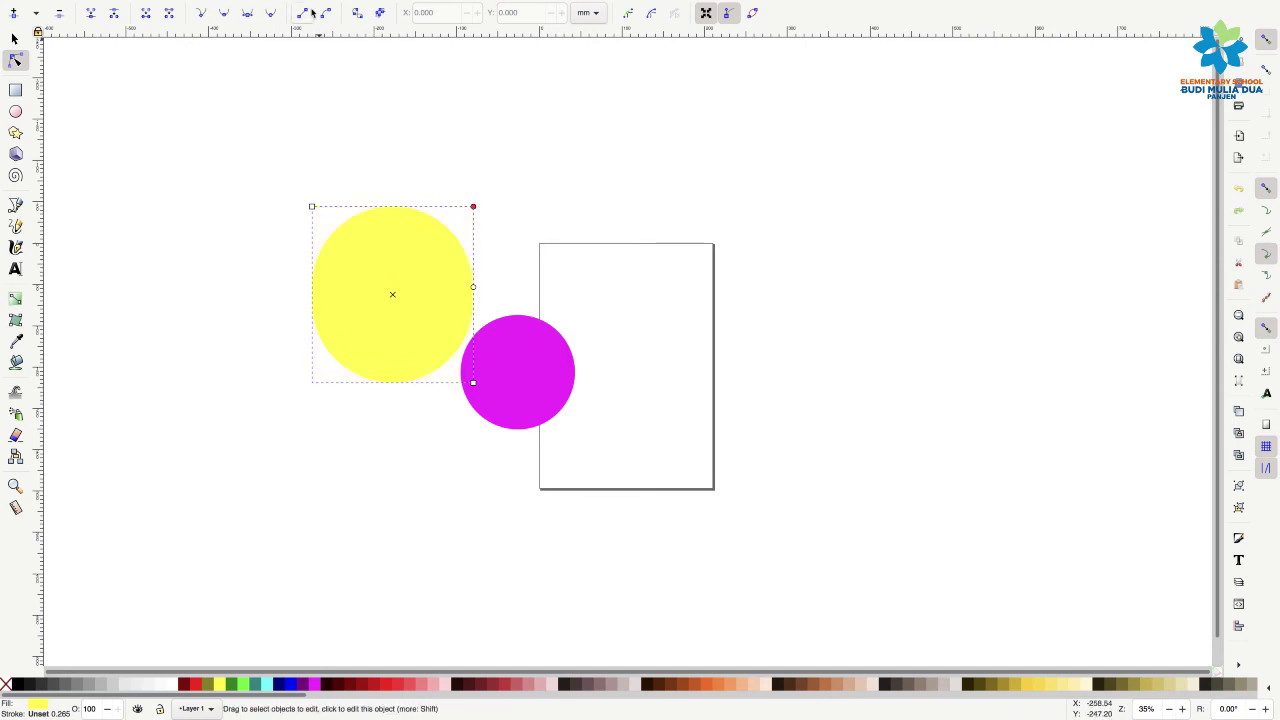
Reshape the magenta circle into a pie and flat ellipse, then restore it to a full circle
{"action": "left_click", "coordinate": [14, 37]}
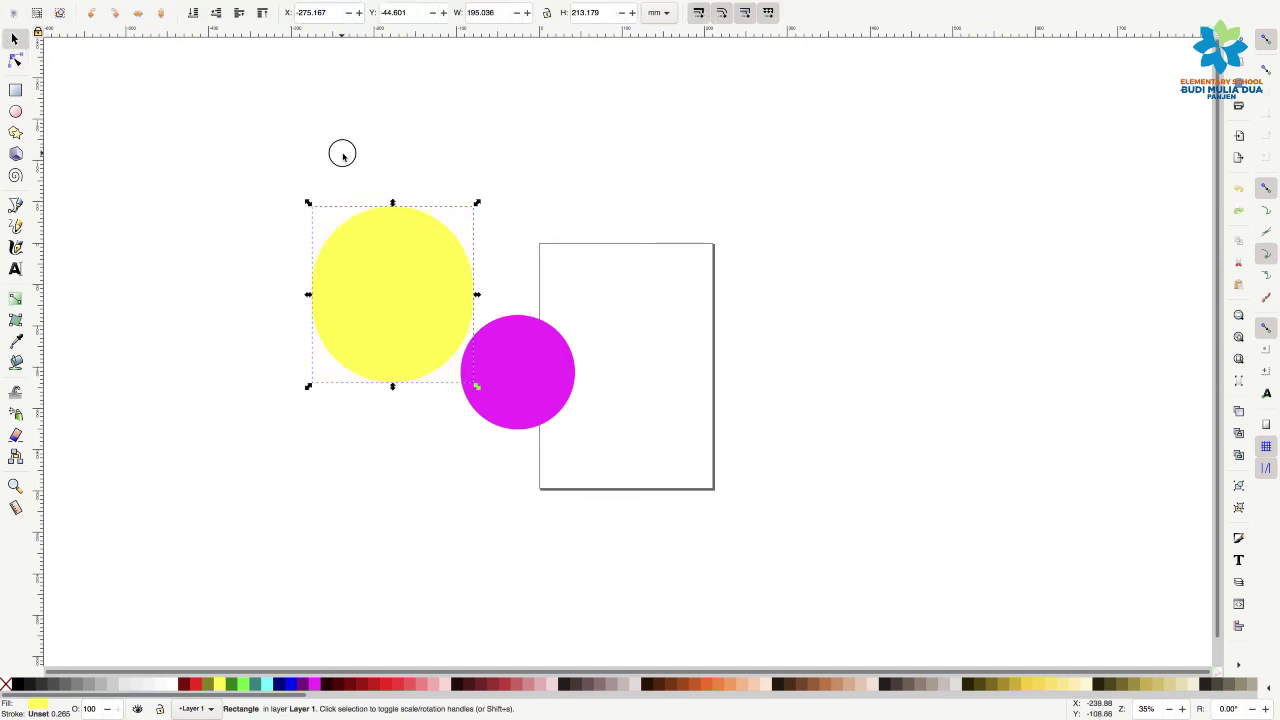
{"action": "key", "text": "Escape"}
{"action": "left_click", "coordinate": [402, 252]}
{"action": "left_click", "coordinate": [14, 59]}
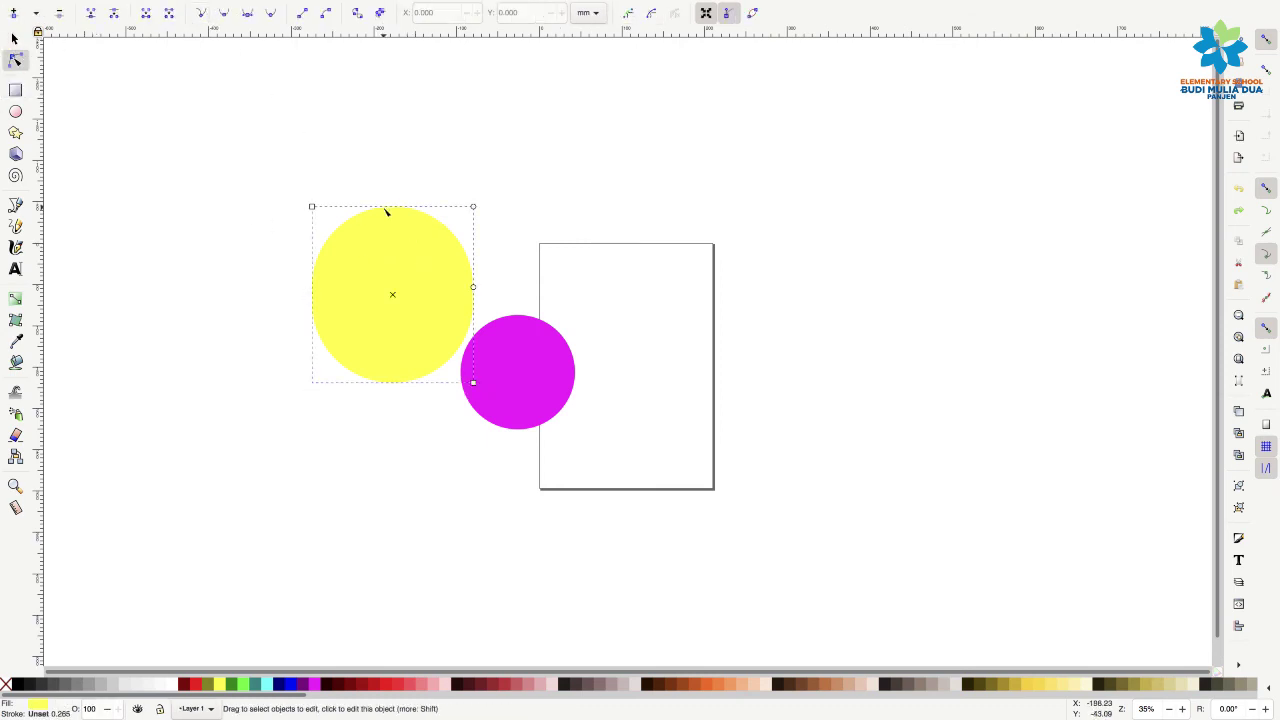
{"action": "left_click_drag", "start_coordinate": [575, 372], "coordinate": [549, 373]}
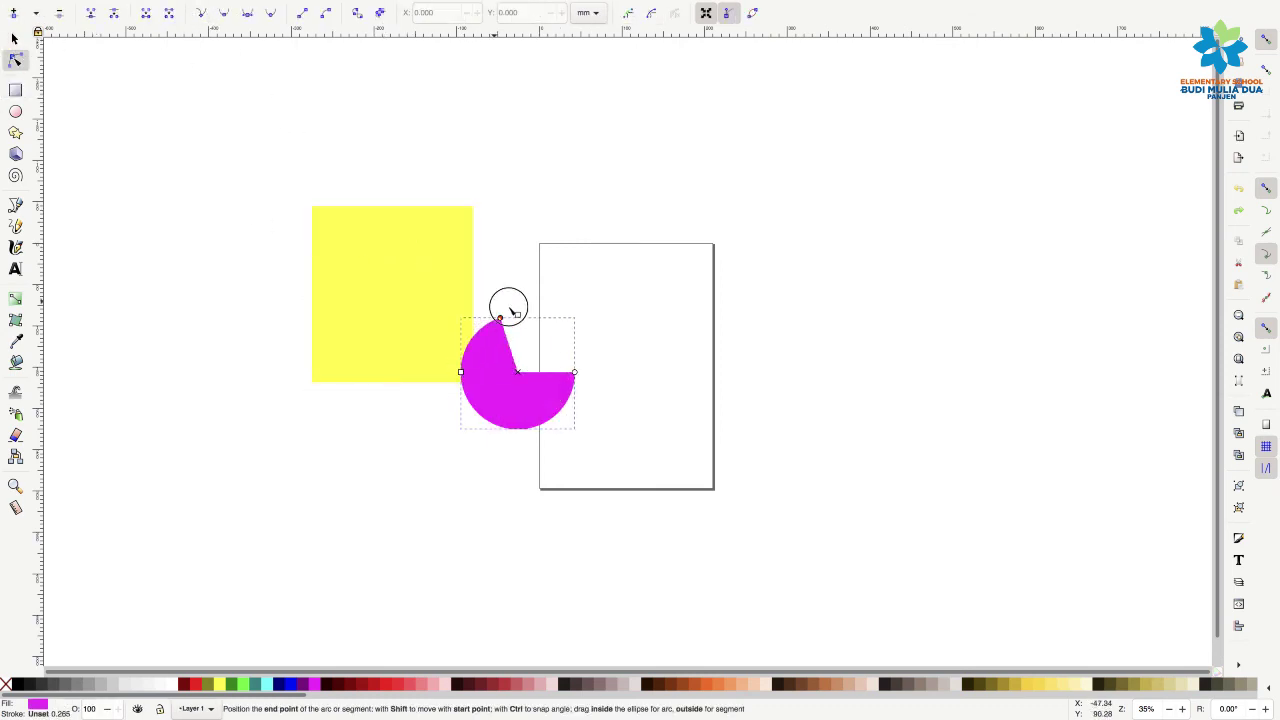
{"action": "mouse_move", "coordinate": [517, 316]}
{"action": "left_mouse_down"}
{"action": "mouse_move", "coordinate": [519, 350]}
{"action": "mouse_move", "coordinate": [519, 258]}
{"action": "left_mouse_up"}
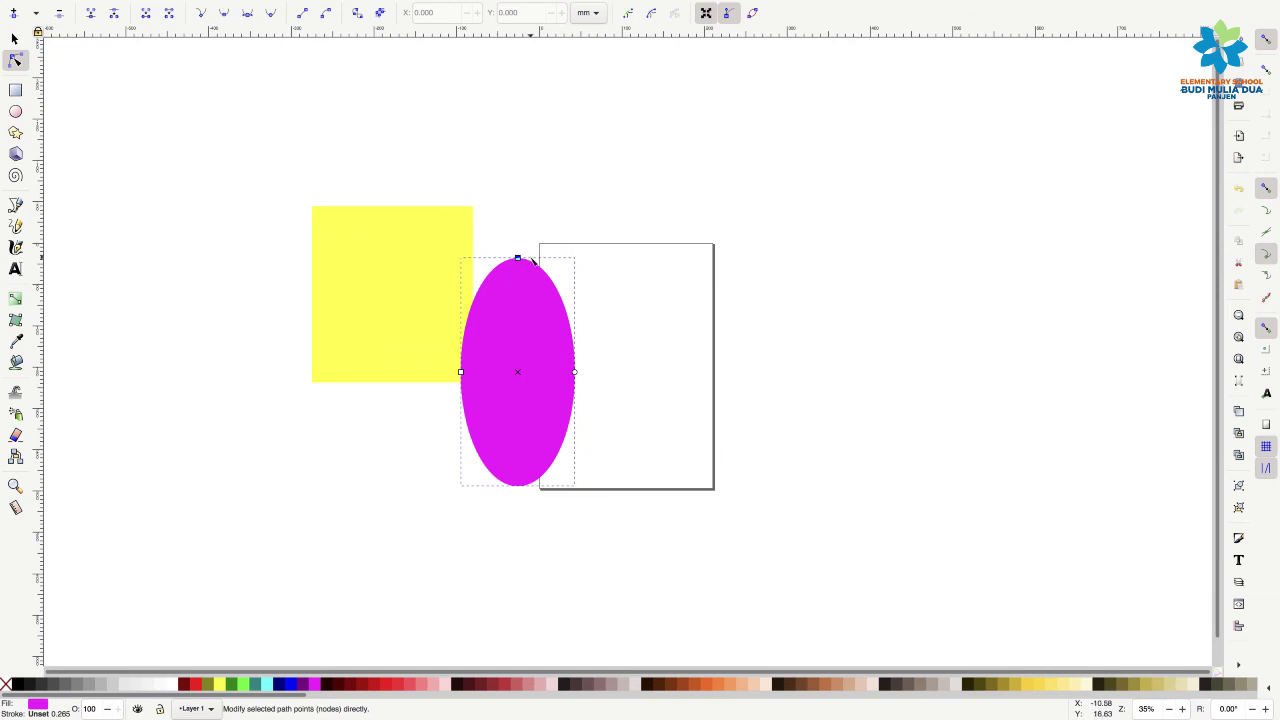
{"action": "left_click", "coordinate": [533, 260], "text": "ctrl"}
{"action": "left_click", "coordinate": [399, 155]}
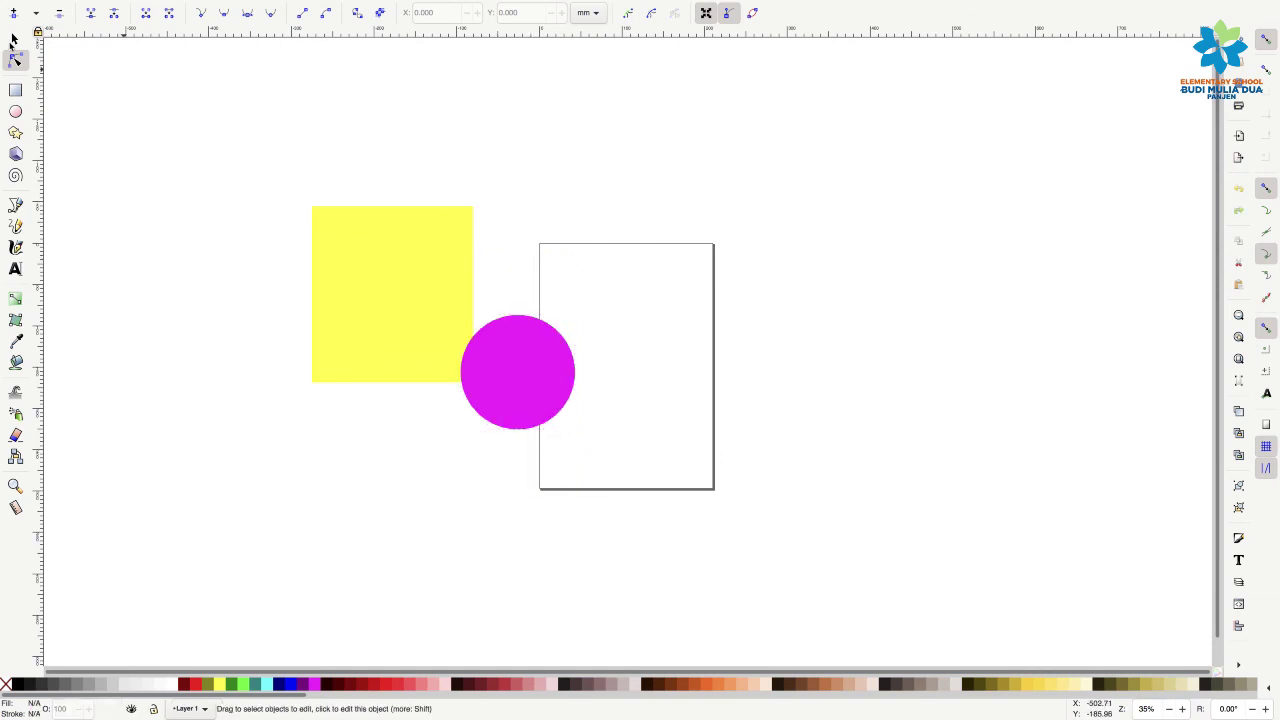